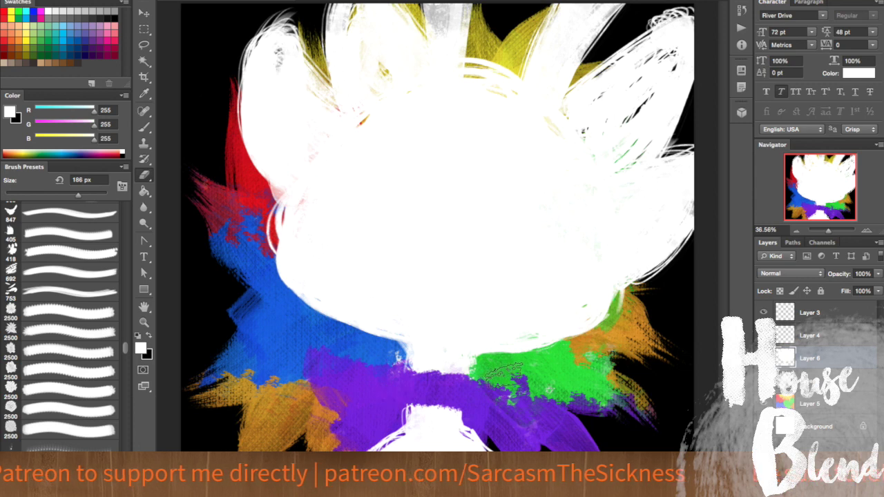
Make black the foreground colour and switch from erasing to the Brush tool
{"action": "left_click", "coordinate": [152, 338]}
{"action": "key", "text": "b"}
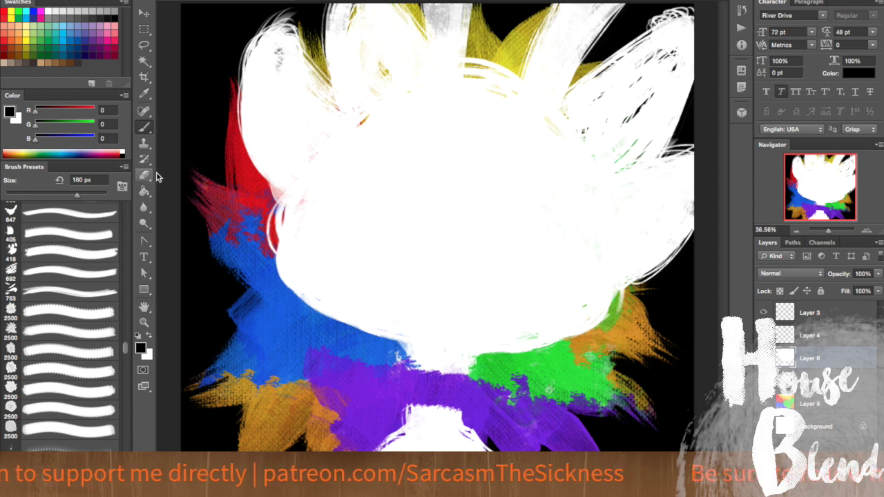
Try to draw a sloping straight path across the coloured fur collar with the Pen tool
{"action": "left_click", "coordinate": [144, 240]}
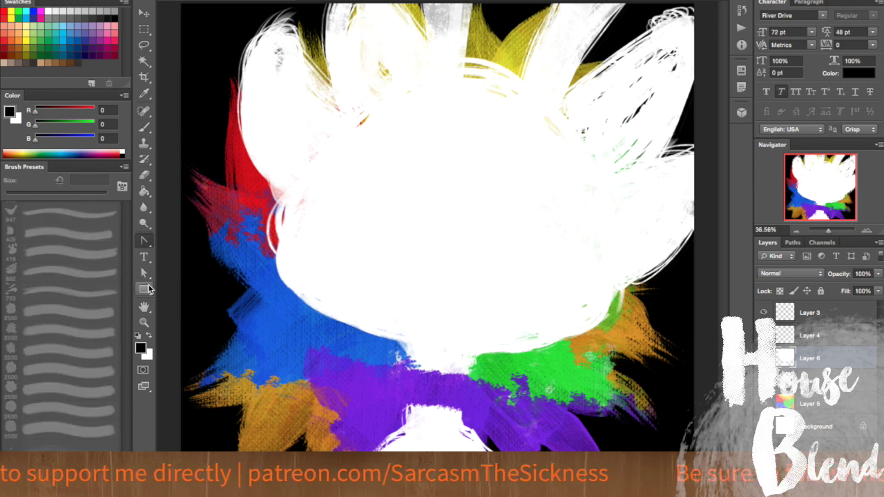
{"action": "right_click", "coordinate": [144, 245]}
{"action": "left_click", "coordinate": [175, 239]}
{"action": "left_click_drag", "start_coordinate": [218, 333], "coordinate": [428, 377]}
{"action": "left_click_drag", "start_coordinate": [345, 379], "coordinate": [224, 338]}
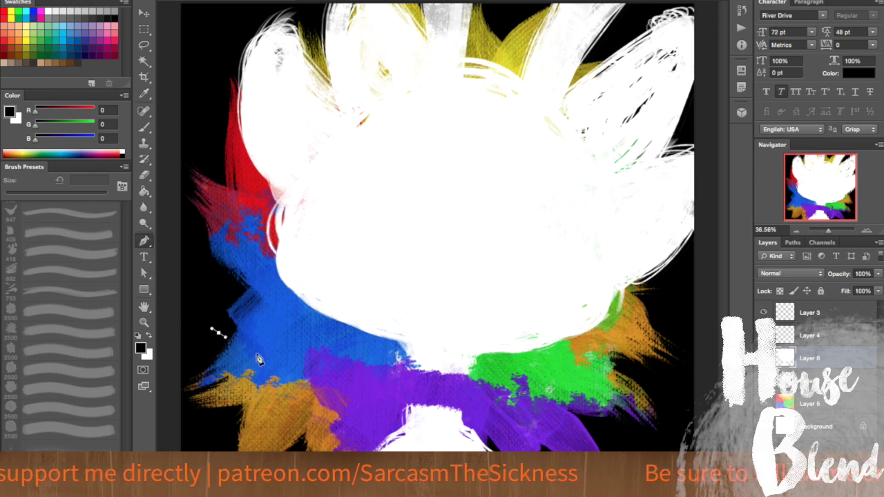
{"action": "left_click", "coordinate": [656, 428]}
{"action": "left_click", "coordinate": [220, 336]}
{"action": "key", "text": "ctrl+z"}
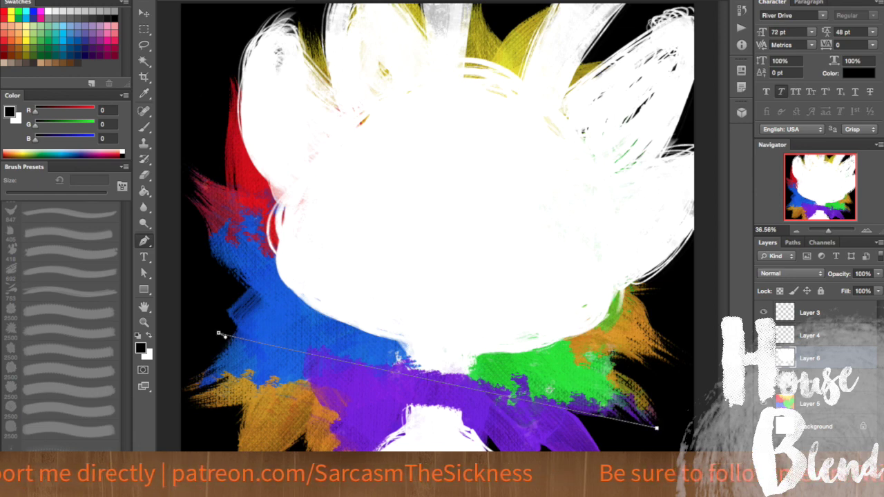
{"action": "left_click", "coordinate": [192, 1]}
{"action": "left_click", "coordinate": [503, 180]}
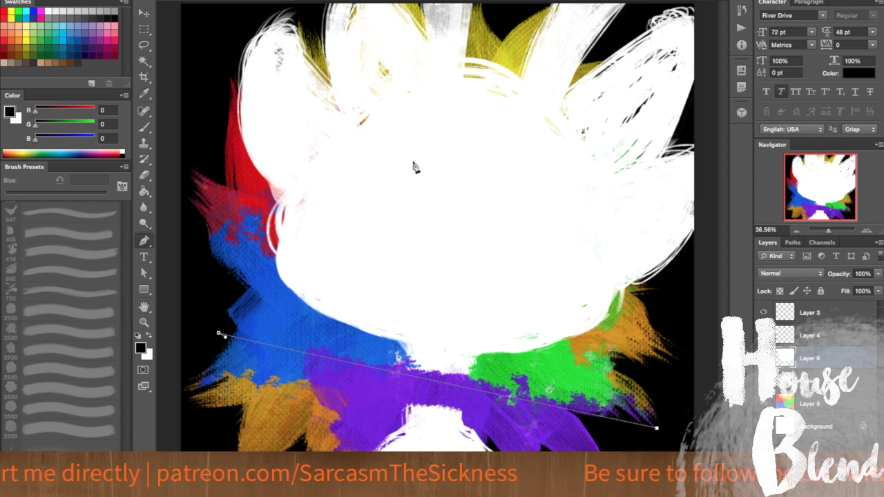
Try to bend the path with an extra curved anchor point over the blue and purple fur, and undo it
{"action": "right_click", "coordinate": [148, 243]}
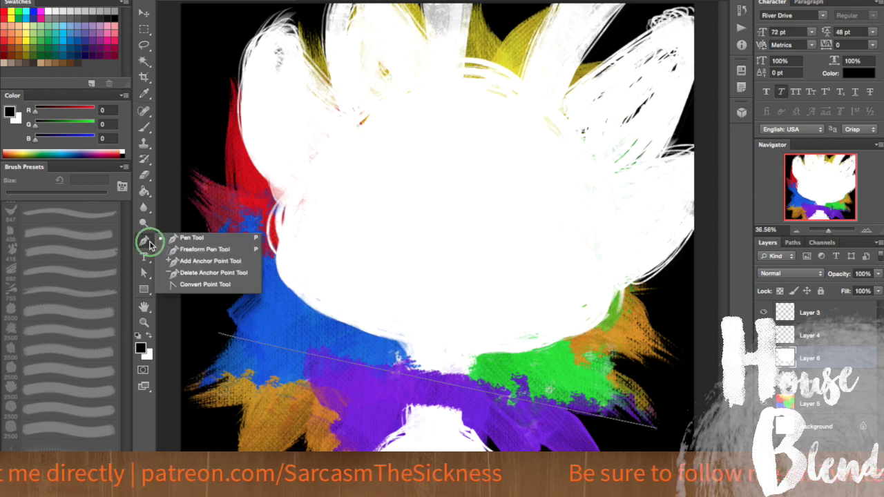
{"action": "left_click", "coordinate": [141, 241]}
{"action": "left_click", "coordinate": [145, 14]}
{"action": "left_click_drag", "start_coordinate": [306, 359], "coordinate": [315, 380]}
{"action": "key", "text": "super+z"}
Try to turn the sloping collar line into a shape layer, and undo the shape
{"action": "left_click", "coordinate": [808, 337]}
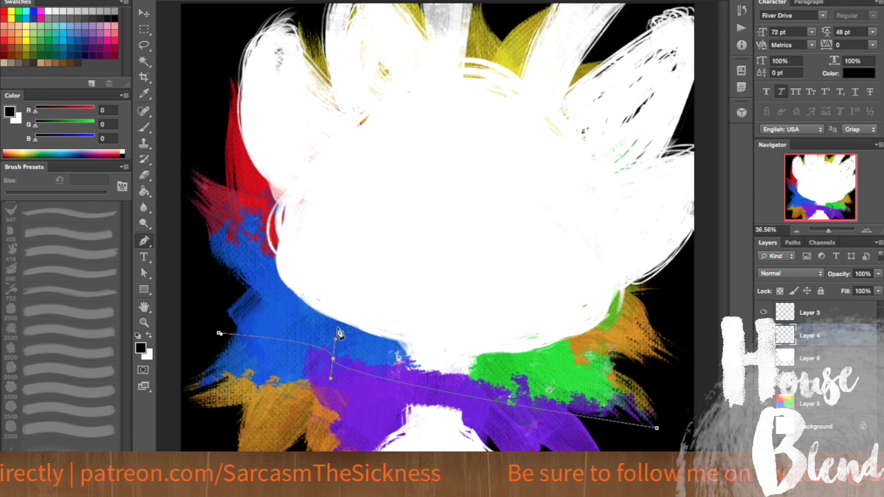
{"action": "left_click", "coordinate": [213, 330]}
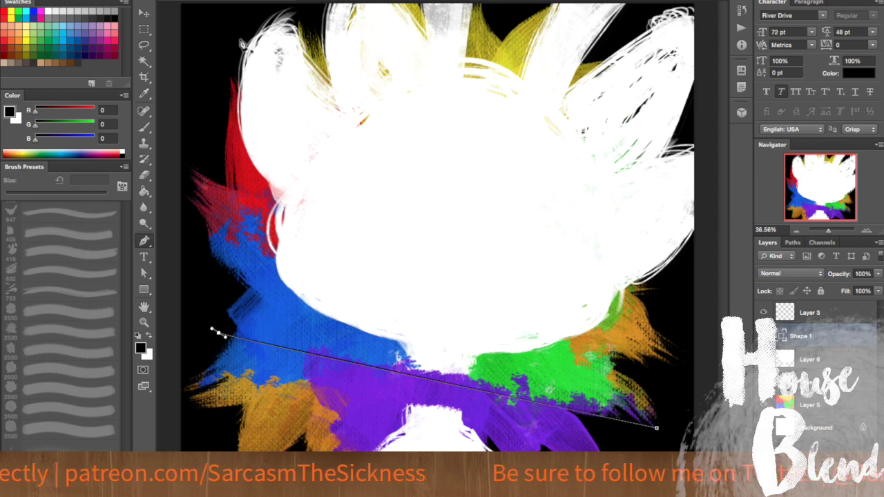
{"action": "left_click_drag", "start_coordinate": [828, 231], "coordinate": [830, 230]}
{"action": "left_click_drag", "start_coordinate": [820, 188], "coordinate": [832, 232]}
{"action": "left_click", "coordinate": [146, 325]}
{"action": "right_click", "coordinate": [215, 332]}
{"action": "left_click", "coordinate": [223, 343]}
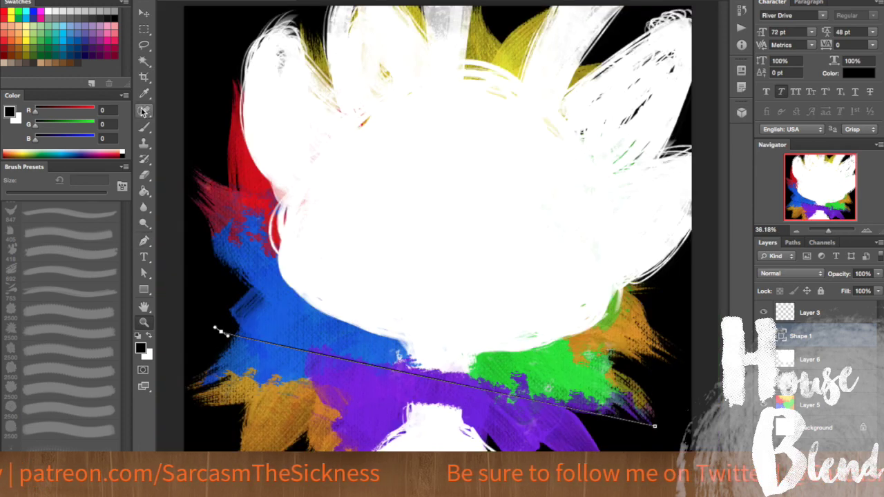
{"action": "left_click", "coordinate": [146, 242]}
{"action": "left_click", "coordinate": [145, 289]}
{"action": "left_click", "coordinate": [553, 141]}
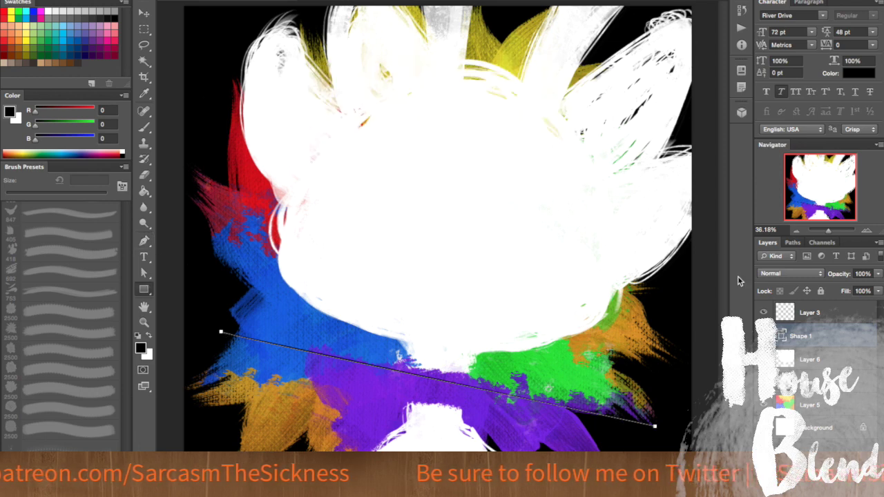
{"action": "key", "text": "ctrl+z"}
Paint a straight horizontal black line across the fur collar with a 34 px brush on Layer 7
{"action": "left_click", "coordinate": [144, 127]}
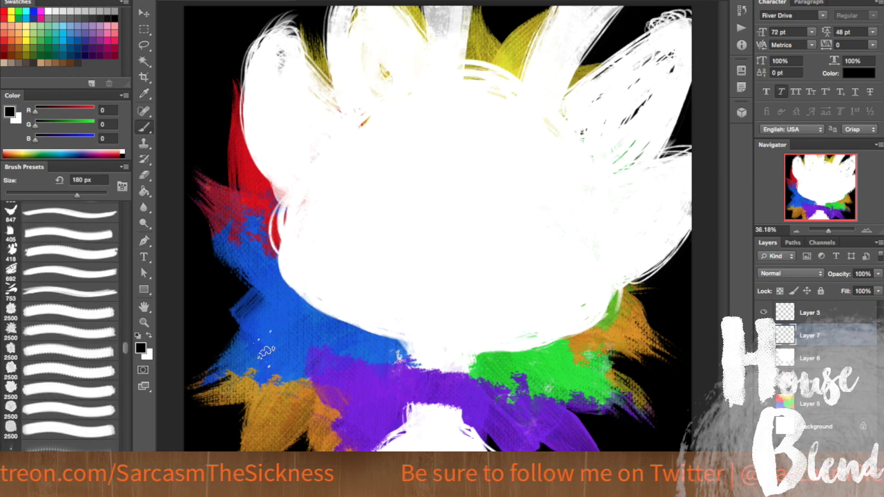
{"action": "left_click", "coordinate": [41, 1]}
{"action": "left_click", "coordinate": [35, 20]}
{"action": "left_click_drag", "start_coordinate": [258, 345], "coordinate": [242, 343]}
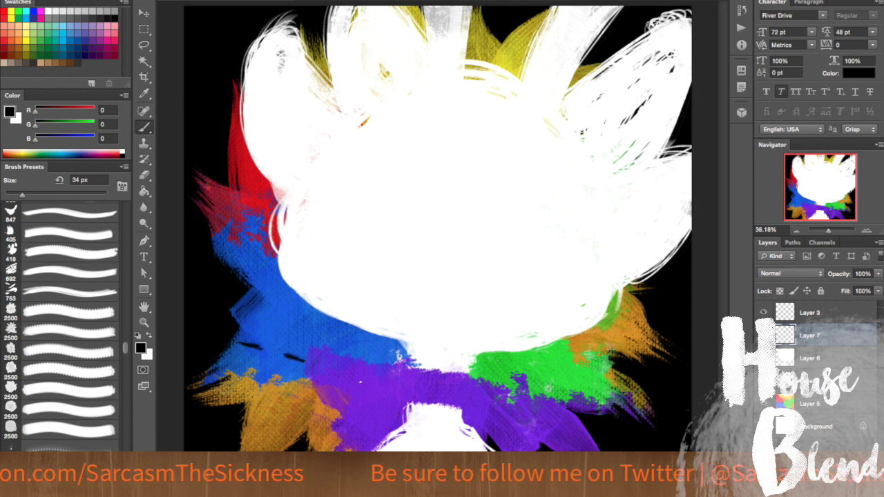
{"action": "left_click_drag", "start_coordinate": [235, 365], "coordinate": [543, 366]}
Erase evenly spaced gaps in the black collar line to turn it into dashes
{"action": "left_click", "coordinate": [143, 176]}
{"action": "mouse_move", "coordinate": [271, 368]}
{"action": "left_mouse_down"}
{"action": "mouse_move", "coordinate": [250, 385]}
{"action": "mouse_move", "coordinate": [258, 377]}
{"action": "left_mouse_up"}
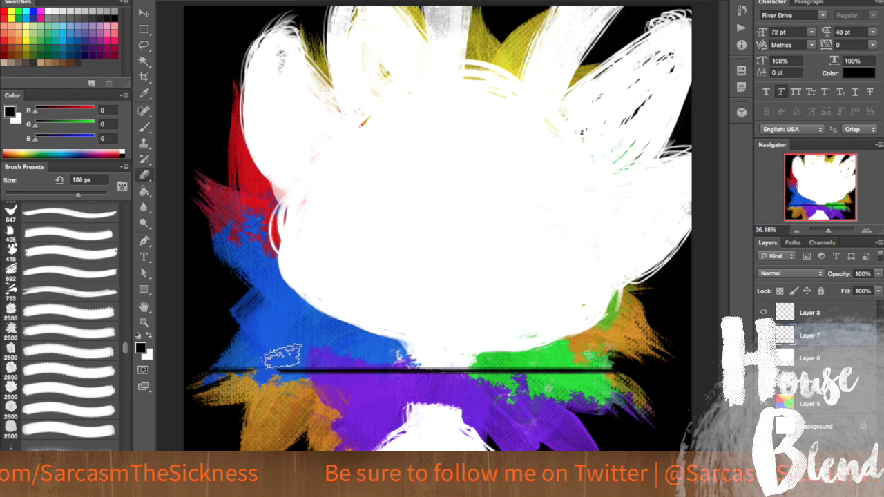
{"action": "left_click", "coordinate": [342, 371]}
{"action": "left_click", "coordinate": [441, 373]}
{"action": "left_click", "coordinate": [529, 371]}
{"action": "left_click", "coordinate": [604, 371]}
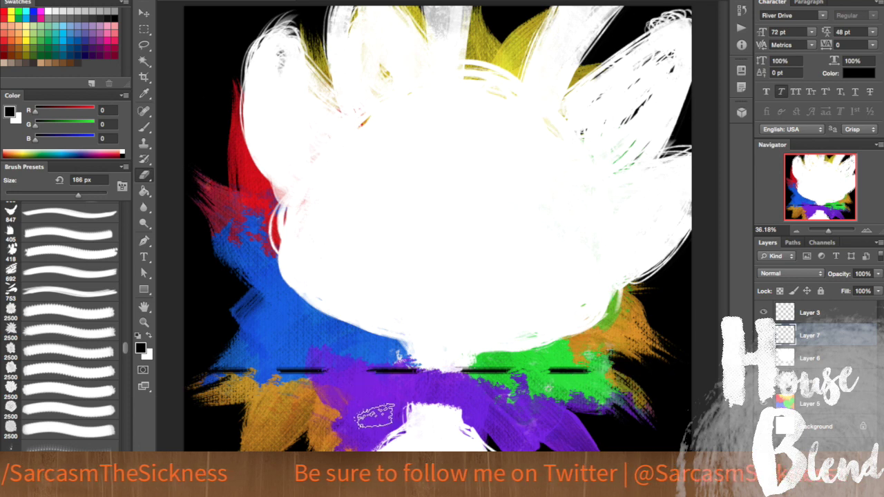
Rotate the dashed line so it slopes down to the right and reposition it across the collar
{"action": "left_click", "coordinate": [144, 14]}
{"action": "key", "text": "super+t"}
{"action": "left_click_drag", "start_coordinate": [708, 269], "coordinate": [717, 309]}
{"action": "left_click_drag", "start_coordinate": [484, 380], "coordinate": [537, 398]}
{"action": "key", "text": "Return"}
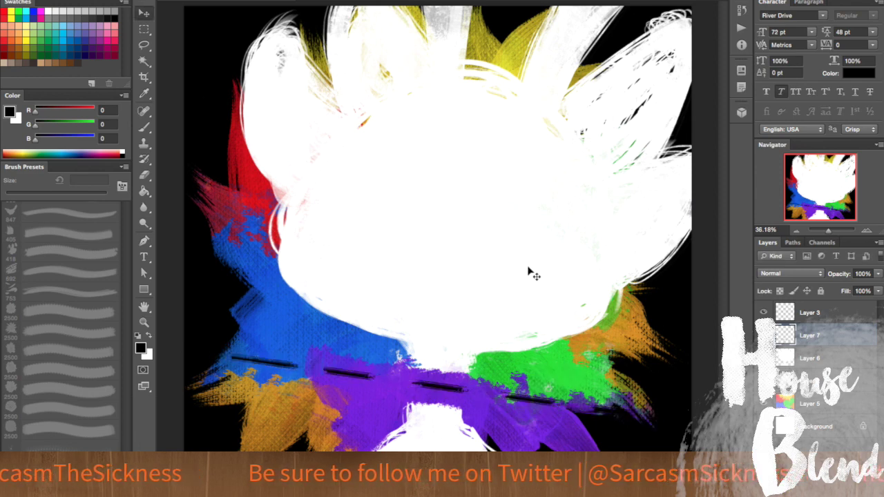
Add a new layer above Layer 6 and set the foreground colour to orange, RGB 248, 76, 0
{"action": "left_click", "coordinate": [819, 358]}
{"action": "left_click", "coordinate": [141, 349]}
{"action": "left_click", "coordinate": [611, 344]}
{"action": "left_click", "coordinate": [599, 199]}
{"action": "left_click", "coordinate": [730, 187]}
Paint orange tips on two of the white head spikes with a 106 px brush
{"action": "left_click", "coordinate": [144, 127]}
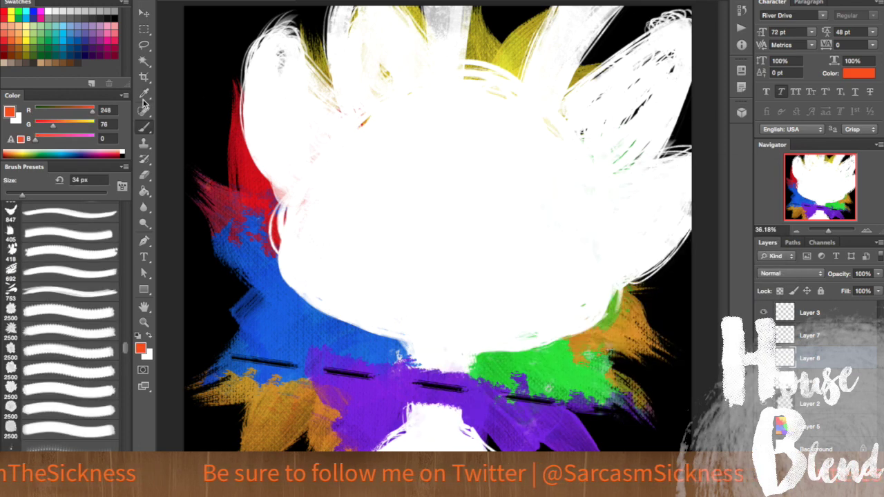
{"action": "left_click", "coordinate": [36, 0]}
{"action": "left_click_drag", "start_coordinate": [38, 15], "coordinate": [80, 15]}
{"action": "mouse_move", "coordinate": [340, 25]}
{"action": "left_mouse_down"}
{"action": "mouse_move", "coordinate": [338, 14]}
{"action": "mouse_move", "coordinate": [359, 11]}
{"action": "mouse_move", "coordinate": [336, 20]}
{"action": "left_mouse_up"}
{"action": "mouse_move", "coordinate": [652, 44]}
{"action": "left_mouse_down"}
{"action": "mouse_move", "coordinate": [684, 26]}
{"action": "mouse_move", "coordinate": [630, 44]}
{"action": "mouse_move", "coordinate": [669, 40]}
{"action": "mouse_move", "coordinate": [678, 75]}
{"action": "mouse_move", "coordinate": [690, 65]}
{"action": "mouse_move", "coordinate": [661, 43]}
{"action": "mouse_move", "coordinate": [600, 176]}
{"action": "mouse_move", "coordinate": [662, 101]}
{"action": "mouse_move", "coordinate": [671, 122]}
{"action": "mouse_move", "coordinate": [678, 90]}
{"action": "mouse_move", "coordinate": [627, 53]}
{"action": "mouse_move", "coordinate": [617, 59]}
{"action": "mouse_move", "coordinate": [644, 76]}
{"action": "mouse_move", "coordinate": [652, 71]}
{"action": "mouse_move", "coordinate": [654, 97]}
{"action": "mouse_move", "coordinate": [635, 66]}
{"action": "left_mouse_up"}
{"action": "mouse_move", "coordinate": [336, 10]}
{"action": "left_mouse_down"}
{"action": "mouse_move", "coordinate": [338, 73]}
{"action": "mouse_move", "coordinate": [335, 17]}
{"action": "mouse_move", "coordinate": [389, 23]}
{"action": "left_mouse_up"}
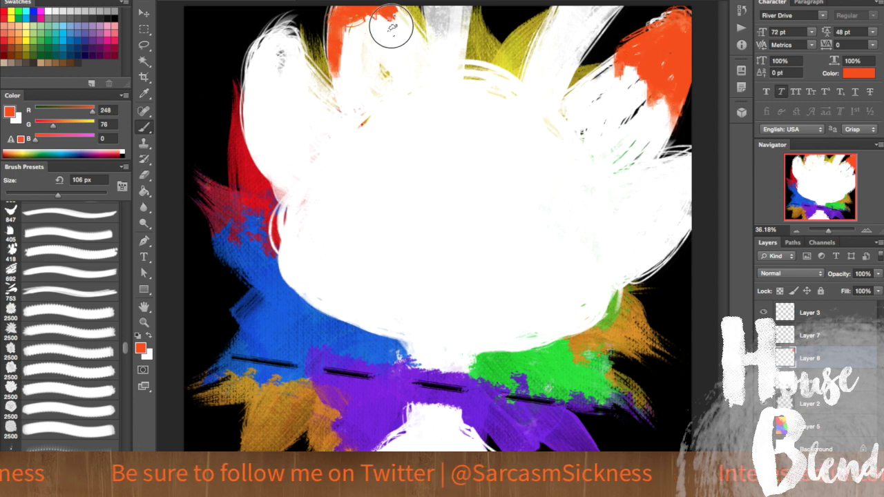
Paint two large orange eye patches with long streaks running down, plus orange markings along both cheeks
{"action": "mouse_move", "coordinate": [341, 182]}
{"action": "left_mouse_down"}
{"action": "mouse_move", "coordinate": [417, 137]}
{"action": "mouse_move", "coordinate": [414, 178]}
{"action": "mouse_move", "coordinate": [390, 125]}
{"action": "mouse_move", "coordinate": [348, 176]}
{"action": "mouse_move", "coordinate": [408, 159]}
{"action": "mouse_move", "coordinate": [393, 200]}
{"action": "mouse_move", "coordinate": [407, 190]}
{"action": "left_mouse_up"}
{"action": "mouse_move", "coordinate": [508, 220]}
{"action": "left_mouse_down"}
{"action": "mouse_move", "coordinate": [554, 134]}
{"action": "mouse_move", "coordinate": [584, 207]}
{"action": "mouse_move", "coordinate": [500, 218]}
{"action": "mouse_move", "coordinate": [528, 188]}
{"action": "mouse_move", "coordinate": [553, 203]}
{"action": "mouse_move", "coordinate": [542, 210]}
{"action": "left_mouse_up"}
{"action": "left_click_drag", "start_coordinate": [354, 185], "coordinate": [333, 281]}
{"action": "mouse_move", "coordinate": [345, 205]}
{"action": "left_mouse_down"}
{"action": "mouse_move", "coordinate": [368, 212]}
{"action": "mouse_move", "coordinate": [394, 186]}
{"action": "mouse_move", "coordinate": [343, 268]}
{"action": "mouse_move", "coordinate": [363, 196]}
{"action": "left_mouse_up"}
{"action": "mouse_move", "coordinate": [535, 241]}
{"action": "left_mouse_down"}
{"action": "mouse_move", "coordinate": [535, 302]}
{"action": "mouse_move", "coordinate": [563, 238]}
{"action": "mouse_move", "coordinate": [529, 292]}
{"action": "mouse_move", "coordinate": [545, 231]}
{"action": "left_mouse_up"}
{"action": "mouse_move", "coordinate": [304, 203]}
{"action": "left_mouse_down"}
{"action": "mouse_move", "coordinate": [307, 230]}
{"action": "mouse_move", "coordinate": [302, 213]}
{"action": "mouse_move", "coordinate": [312, 207]}
{"action": "mouse_move", "coordinate": [288, 228]}
{"action": "mouse_move", "coordinate": [301, 223]}
{"action": "mouse_move", "coordinate": [304, 290]}
{"action": "left_mouse_up"}
{"action": "mouse_move", "coordinate": [556, 328]}
{"action": "left_mouse_down"}
{"action": "mouse_move", "coordinate": [596, 325]}
{"action": "mouse_move", "coordinate": [584, 299]}
{"action": "mouse_move", "coordinate": [611, 293]}
{"action": "mouse_move", "coordinate": [591, 277]}
{"action": "mouse_move", "coordinate": [608, 304]}
{"action": "left_mouse_up"}
{"action": "mouse_move", "coordinate": [341, 246]}
{"action": "left_mouse_down"}
{"action": "mouse_move", "coordinate": [339, 296]}
{"action": "mouse_move", "coordinate": [333, 228]}
{"action": "left_mouse_up"}
Add small orange drips and drops under both eye patches with 34 px and 46 px brushes
{"action": "left_click", "coordinate": [41, 1]}
{"action": "left_click", "coordinate": [39, 14]}
{"action": "left_click", "coordinate": [379, 207]}
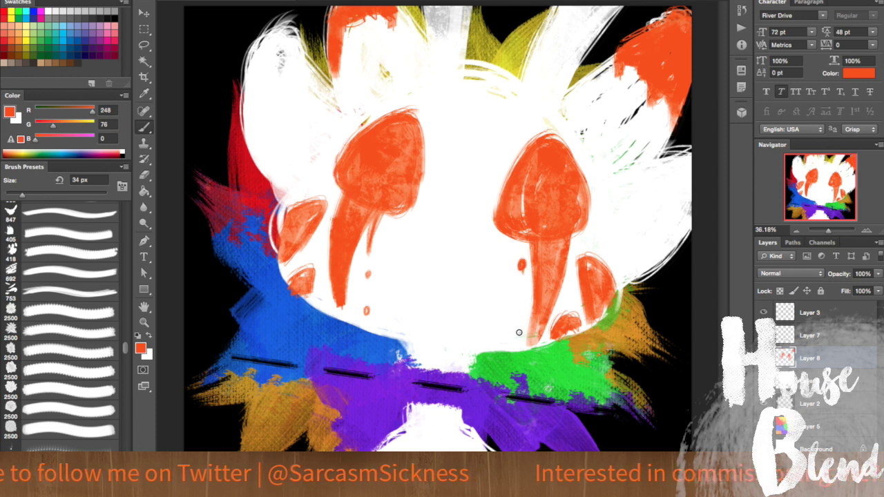
{"action": "left_click_drag", "start_coordinate": [577, 222], "coordinate": [576, 231]}
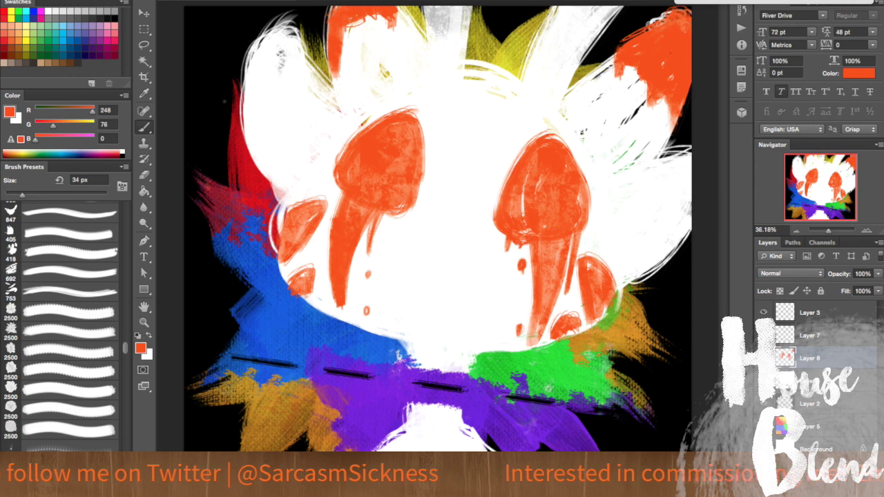
{"action": "left_click", "coordinate": [47, 1]}
{"action": "left_click_drag", "start_coordinate": [523, 234], "coordinate": [528, 249]}
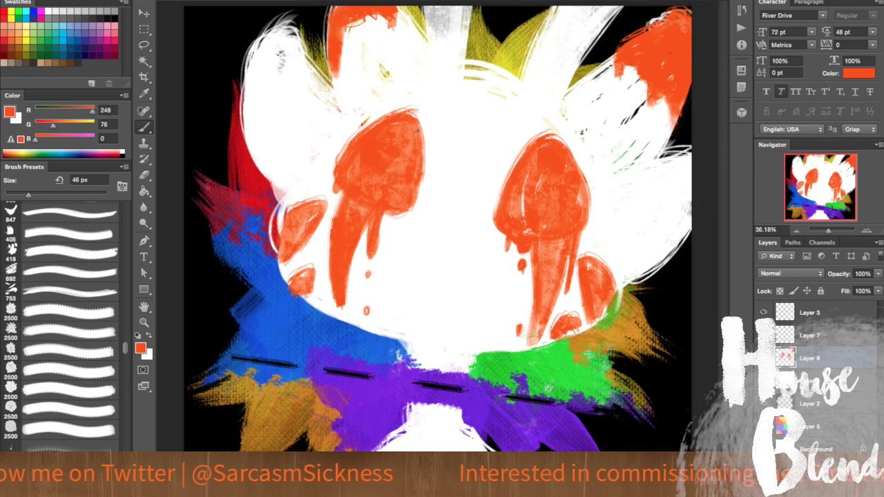
Paint two orange spots on the forehead above the eye patches with a 77 px brush
{"action": "left_click", "coordinate": [47, 0]}
{"action": "left_click_drag", "start_coordinate": [43, 18], "coordinate": [63, 17]}
{"action": "mouse_move", "coordinate": [439, 128]}
{"action": "left_mouse_down"}
{"action": "mouse_move", "coordinate": [440, 103]}
{"action": "mouse_move", "coordinate": [451, 133]}
{"action": "mouse_move", "coordinate": [410, 94]}
{"action": "mouse_move", "coordinate": [439, 119]}
{"action": "left_mouse_up"}
{"action": "left_click", "coordinate": [145, 175]}
{"action": "left_click", "coordinate": [144, 127]}
{"action": "left_click", "coordinate": [509, 122]}
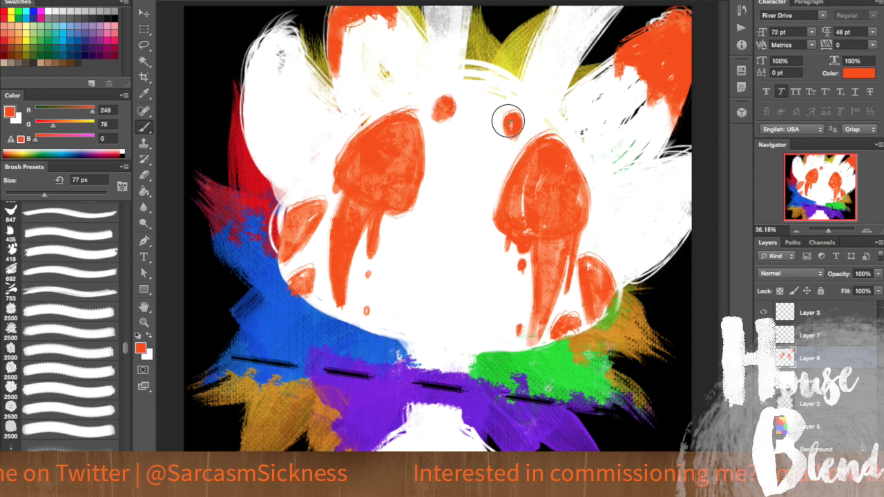
Paint four small orange marks on the neck, two above and two below the purple collar
{"action": "left_click_drag", "start_coordinate": [427, 418], "coordinate": [413, 409]}
{"action": "left_click_drag", "start_coordinate": [418, 368], "coordinate": [416, 361]}
{"action": "left_click_drag", "start_coordinate": [470, 366], "coordinate": [461, 370]}
{"action": "mouse_move", "coordinate": [459, 414]}
{"action": "left_mouse_down"}
{"action": "mouse_move", "coordinate": [457, 404]}
{"action": "mouse_move", "coordinate": [449, 408]}
{"action": "mouse_move", "coordinate": [456, 419]}
{"action": "mouse_move", "coordinate": [412, 424]}
{"action": "left_mouse_up"}
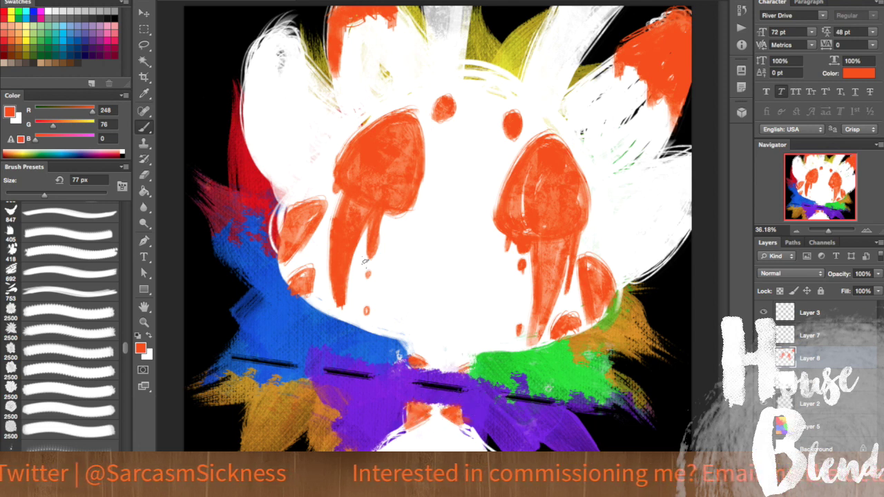
Add a new layer and paint an oval nose between the eye patches in blue 0092f8
{"action": "key", "text": "super+shift+alt+n"}
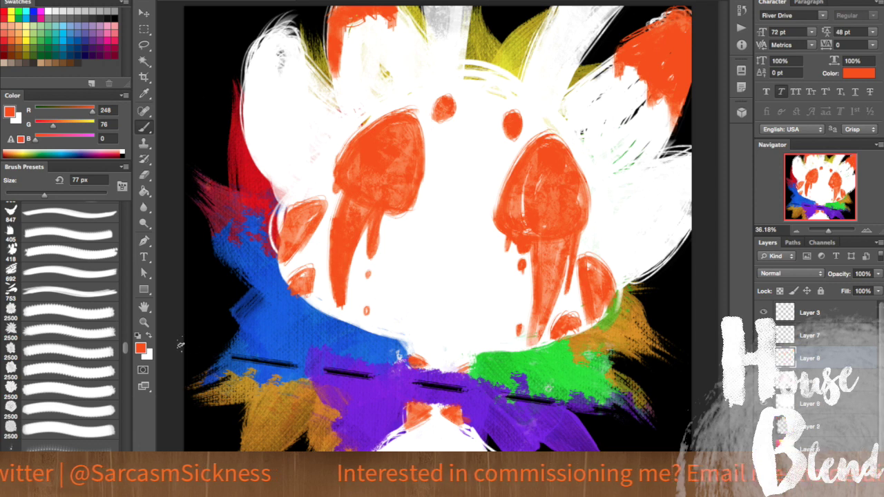
{"action": "left_click", "coordinate": [141, 348]}
{"action": "left_click", "coordinate": [614, 250]}
{"action": "left_click", "coordinate": [615, 263]}
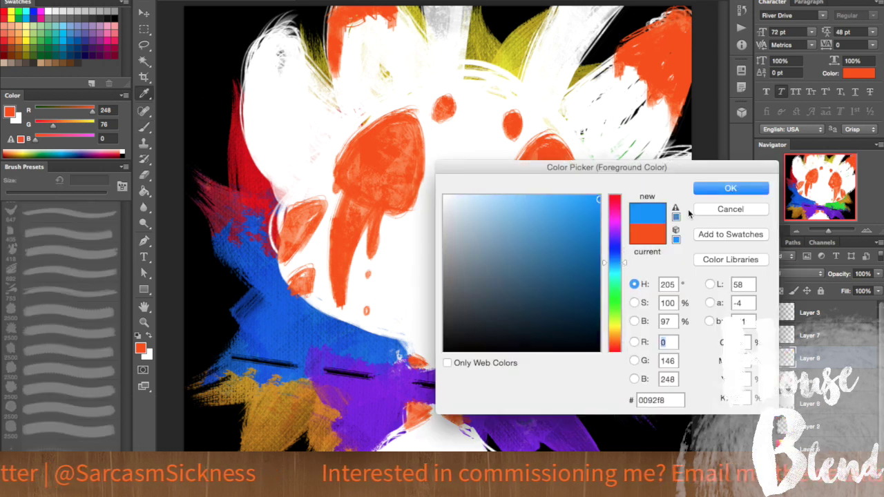
{"action": "left_click", "coordinate": [731, 188]}
{"action": "mouse_move", "coordinate": [419, 228]}
{"action": "left_mouse_down"}
{"action": "mouse_move", "coordinate": [454, 221]}
{"action": "mouse_move", "coordinate": [484, 229]}
{"action": "mouse_move", "coordinate": [466, 222]}
{"action": "mouse_move", "coordinate": [475, 240]}
{"action": "mouse_move", "coordinate": [487, 239]}
{"action": "mouse_move", "coordinate": [423, 242]}
{"action": "mouse_move", "coordinate": [450, 251]}
{"action": "mouse_move", "coordinate": [447, 242]}
{"action": "mouse_move", "coordinate": [463, 226]}
{"action": "mouse_move", "coordinate": [475, 239]}
{"action": "mouse_move", "coordinate": [467, 246]}
{"action": "mouse_move", "coordinate": [456, 224]}
{"action": "mouse_move", "coordinate": [418, 214]}
{"action": "mouse_move", "coordinate": [455, 247]}
{"action": "mouse_move", "coordinate": [483, 235]}
{"action": "left_mouse_up"}
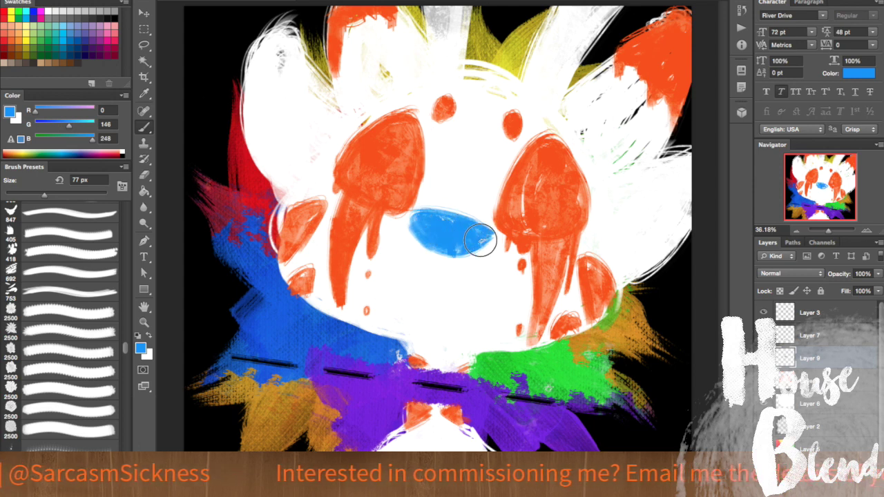
Sample the orange and paint a tall triangle above the nose and a thin vertical streak beside it
{"action": "left_click", "coordinate": [145, 93]}
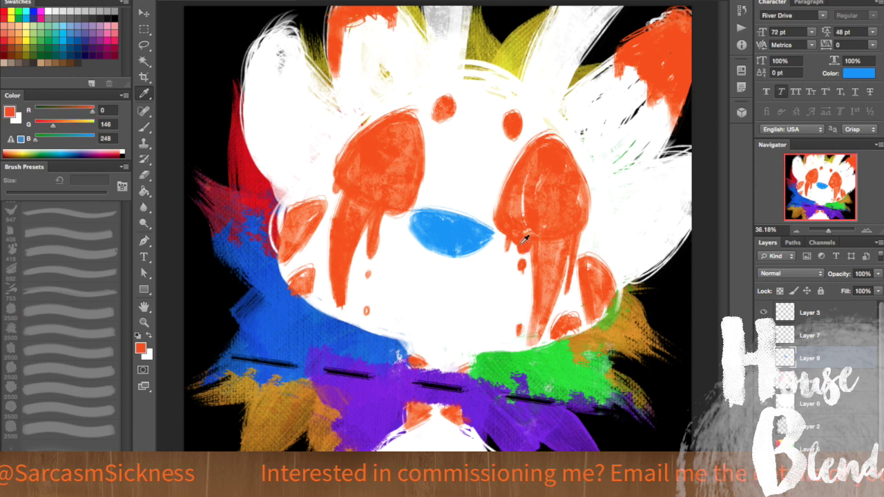
{"action": "left_click", "coordinate": [525, 245]}
{"action": "key", "text": "b"}
{"action": "mouse_move", "coordinate": [424, 205]}
{"action": "left_mouse_down"}
{"action": "mouse_move", "coordinate": [492, 119]}
{"action": "mouse_move", "coordinate": [488, 160]}
{"action": "mouse_move", "coordinate": [458, 160]}
{"action": "mouse_move", "coordinate": [437, 199]}
{"action": "mouse_move", "coordinate": [451, 208]}
{"action": "mouse_move", "coordinate": [445, 188]}
{"action": "mouse_move", "coordinate": [471, 180]}
{"action": "mouse_move", "coordinate": [478, 227]}
{"action": "mouse_move", "coordinate": [447, 173]}
{"action": "mouse_move", "coordinate": [473, 149]}
{"action": "mouse_move", "coordinate": [487, 218]}
{"action": "left_mouse_up"}
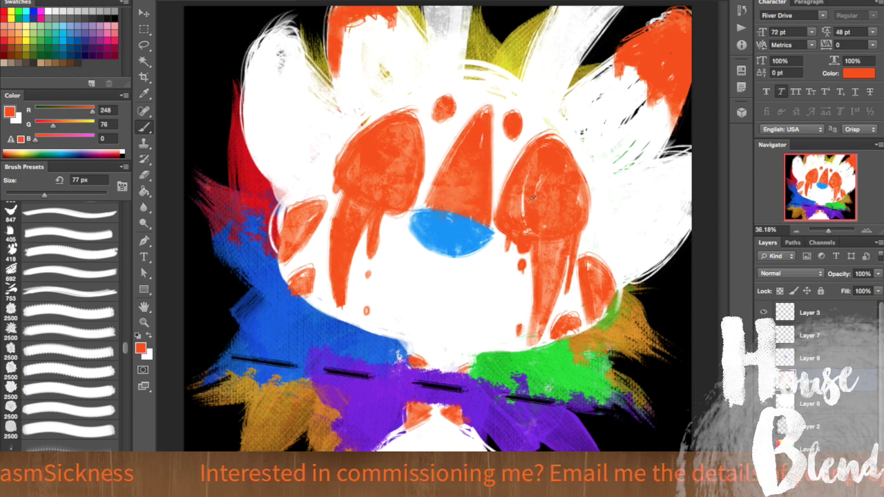
{"action": "left_click_drag", "start_coordinate": [391, 242], "coordinate": [390, 319]}
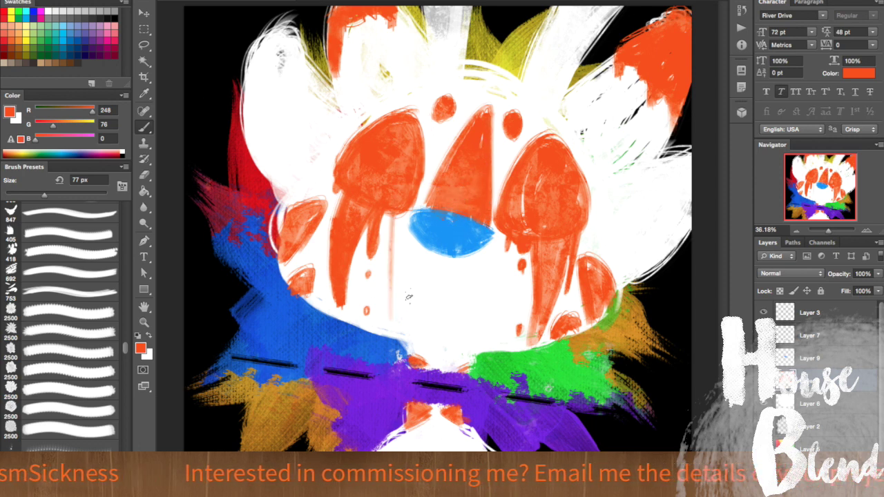
Paint inner areas of the head spikes in light orange, RGB 238, 154, 117, on Layer 10, moving it above Layer 8
{"action": "left_click", "coordinate": [142, 347]}
{"action": "left_click", "coordinate": [525, 202]}
{"action": "key", "text": "Return"}
{"action": "mouse_move", "coordinate": [287, 167]}
{"action": "left_mouse_down"}
{"action": "mouse_move", "coordinate": [266, 69]}
{"action": "mouse_move", "coordinate": [322, 137]}
{"action": "mouse_move", "coordinate": [270, 93]}
{"action": "mouse_move", "coordinate": [321, 147]}
{"action": "left_mouse_up"}
{"action": "mouse_move", "coordinate": [349, 100]}
{"action": "left_mouse_down"}
{"action": "mouse_move", "coordinate": [369, 15]}
{"action": "mouse_move", "coordinate": [367, 83]}
{"action": "mouse_move", "coordinate": [373, 5]}
{"action": "left_mouse_up"}
{"action": "mouse_move", "coordinate": [641, 77]}
{"action": "left_mouse_down"}
{"action": "mouse_move", "coordinate": [578, 120]}
{"action": "mouse_move", "coordinate": [642, 103]}
{"action": "mouse_move", "coordinate": [608, 141]}
{"action": "mouse_move", "coordinate": [628, 113]}
{"action": "mouse_move", "coordinate": [620, 150]}
{"action": "left_mouse_up"}
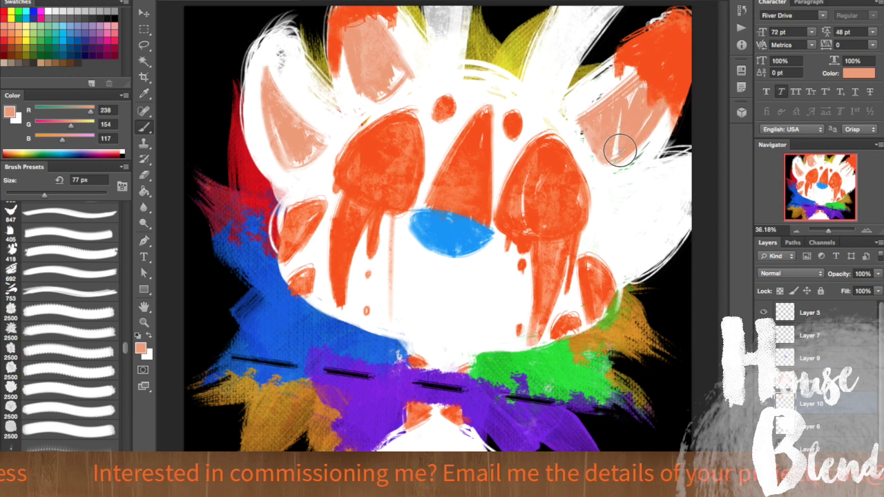
{"action": "mouse_move", "coordinate": [680, 181]}
{"action": "left_mouse_down"}
{"action": "mouse_move", "coordinate": [649, 235]}
{"action": "mouse_move", "coordinate": [624, 203]}
{"action": "mouse_move", "coordinate": [680, 207]}
{"action": "left_mouse_up"}
{"action": "left_click_drag", "start_coordinate": [817, 403], "coordinate": [817, 371]}
{"action": "mouse_move", "coordinate": [448, 67]}
{"action": "left_mouse_down"}
{"action": "mouse_move", "coordinate": [445, 3]}
{"action": "mouse_move", "coordinate": [450, 55]}
{"action": "mouse_move", "coordinate": [562, 10]}
{"action": "mouse_move", "coordinate": [546, 90]}
{"action": "mouse_move", "coordinate": [601, 8]}
{"action": "mouse_move", "coordinate": [550, 127]}
{"action": "left_mouse_up"}
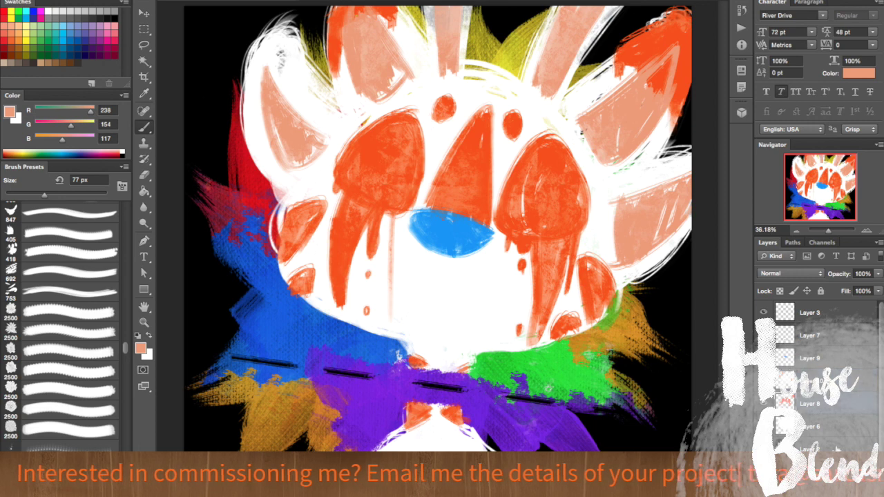
Draw a black frowning mouth outline below the nose on Layer 11
{"action": "key", "text": "d"}
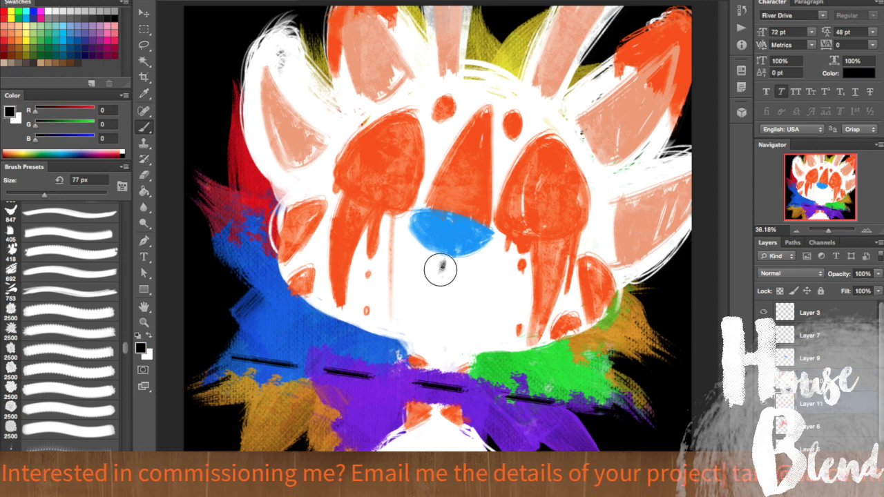
{"action": "mouse_move", "coordinate": [417, 288]}
{"action": "left_mouse_down"}
{"action": "mouse_move", "coordinate": [394, 317]}
{"action": "mouse_move", "coordinate": [413, 310]}
{"action": "mouse_move", "coordinate": [436, 330]}
{"action": "mouse_move", "coordinate": [455, 299]}
{"action": "mouse_move", "coordinate": [464, 307]}
{"action": "mouse_move", "coordinate": [447, 288]}
{"action": "mouse_move", "coordinate": [385, 322]}
{"action": "left_mouse_up"}
{"action": "mouse_move", "coordinate": [468, 323]}
{"action": "left_mouse_down"}
{"action": "mouse_move", "coordinate": [475, 343]}
{"action": "mouse_move", "coordinate": [422, 330]}
{"action": "mouse_move", "coordinate": [449, 338]}
{"action": "left_mouse_up"}
{"action": "left_click", "coordinate": [144, 175]}
{"action": "left_click", "coordinate": [144, 127]}
{"action": "mouse_move", "coordinate": [395, 319]}
{"action": "left_mouse_down"}
{"action": "mouse_move", "coordinate": [443, 314]}
{"action": "mouse_move", "coordinate": [472, 331]}
{"action": "left_mouse_up"}
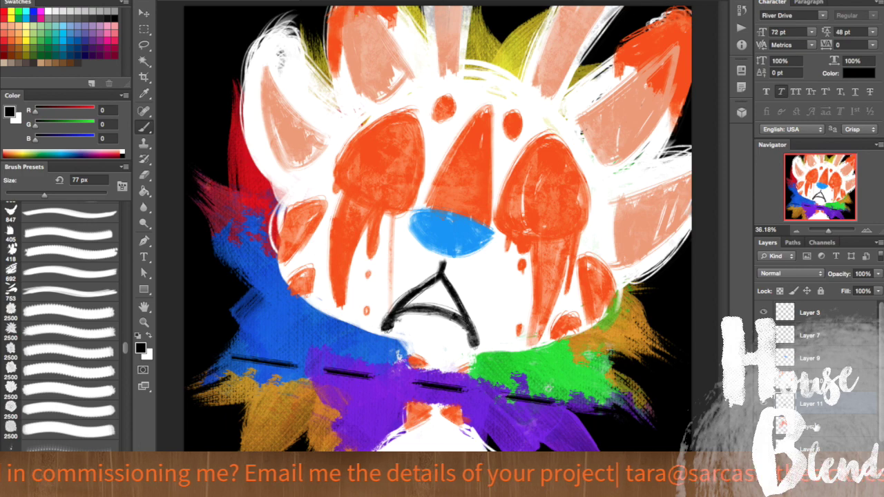
Fill the inside of the mouth with red, RGB 230, 46, 46, on Layer 12
{"action": "left_click", "coordinate": [142, 348]}
{"action": "left_click", "coordinate": [568, 211]}
{"action": "left_click", "coordinate": [712, 191]}
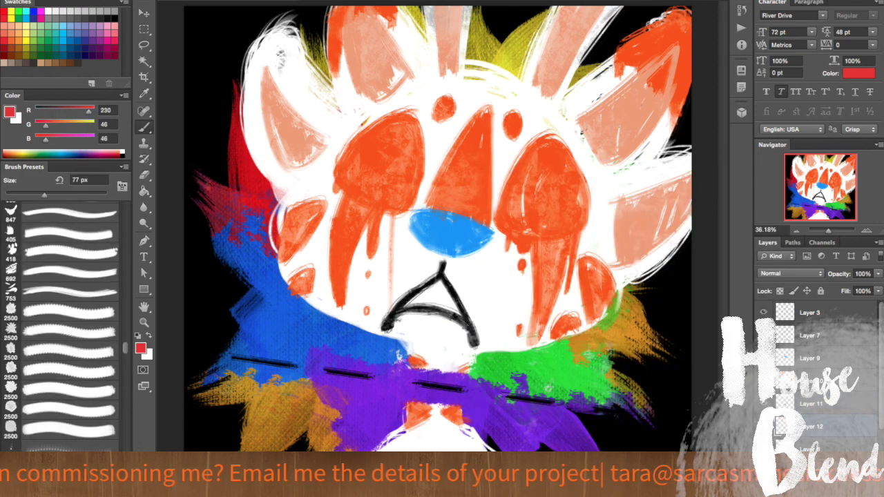
{"action": "left_click", "coordinate": [31, 1]}
{"action": "left_click", "coordinate": [425, 293]}
{"action": "mouse_move", "coordinate": [424, 294]}
{"action": "left_mouse_down"}
{"action": "mouse_move", "coordinate": [435, 283]}
{"action": "mouse_move", "coordinate": [434, 304]}
{"action": "mouse_move", "coordinate": [447, 296]}
{"action": "left_mouse_up"}
Fill the mouth's interior red with a 43 px brush and paint white pointed teeth inside it
{"action": "left_click", "coordinate": [31, 1]}
{"action": "left_click", "coordinate": [44, 19]}
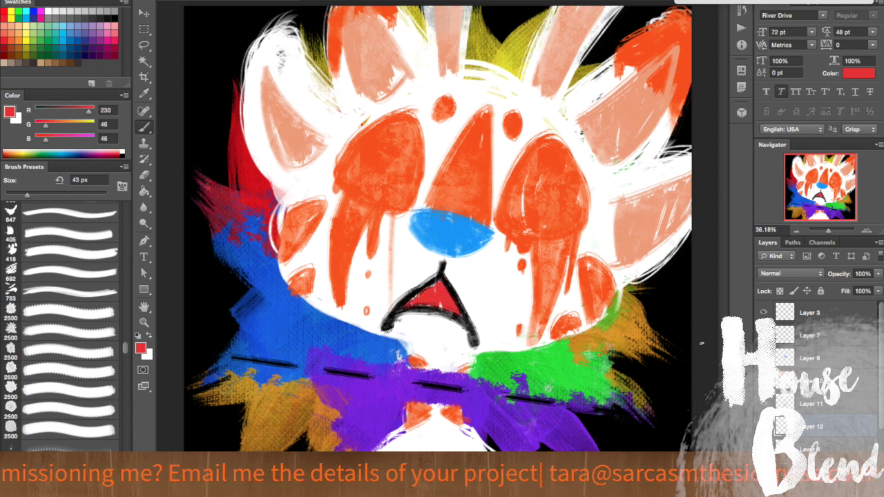
{"action": "left_click", "coordinate": [150, 342]}
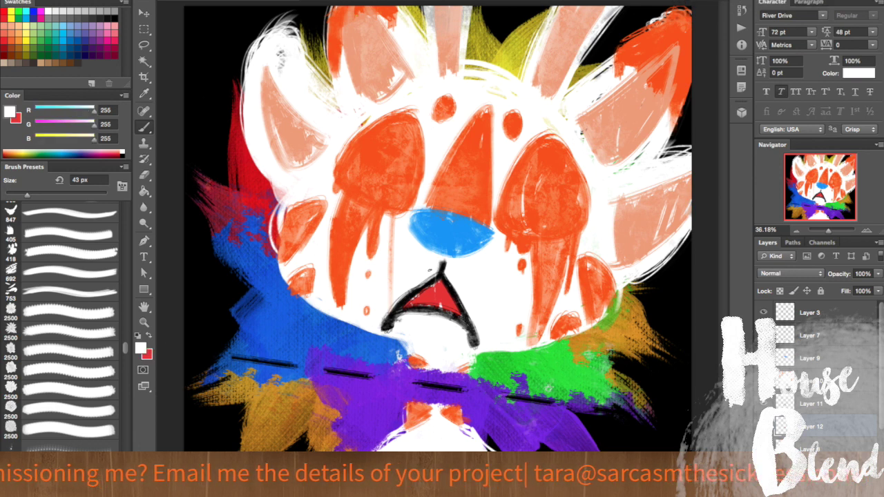
{"action": "mouse_move", "coordinate": [452, 288]}
{"action": "left_mouse_down"}
{"action": "mouse_move", "coordinate": [446, 300]}
{"action": "mouse_move", "coordinate": [414, 294]}
{"action": "mouse_move", "coordinate": [422, 303]}
{"action": "mouse_move", "coordinate": [458, 307]}
{"action": "mouse_move", "coordinate": [430, 297]}
{"action": "mouse_move", "coordinate": [447, 300]}
{"action": "left_mouse_up"}
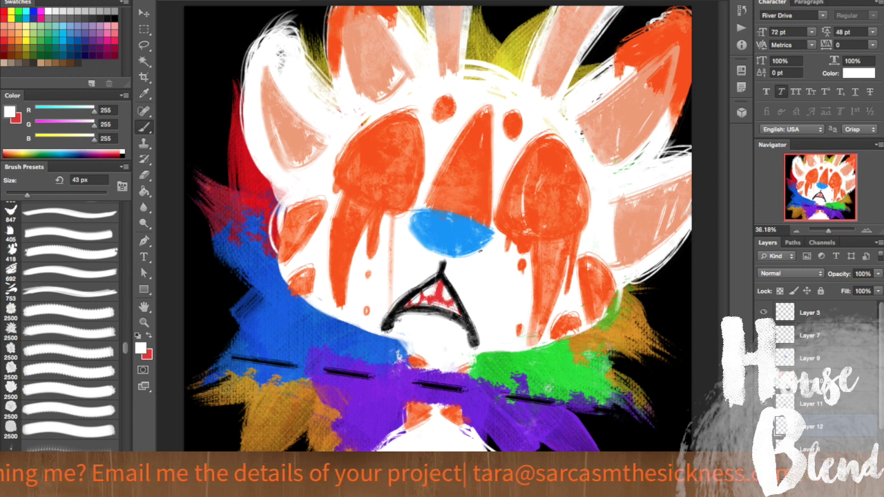
Sample the light orange, RGB 238, 154, 117, and fill the gaps in the head spikes' interiors
{"action": "left_click", "coordinate": [296, 134], "text": "alt"}
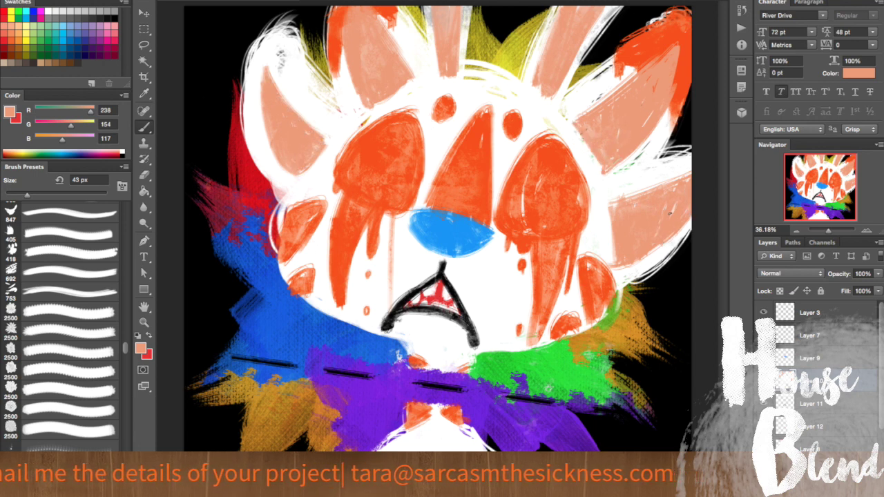
Thin and clean up the black mouth outline on Layer 11 with a 35 px eraser
{"action": "left_click", "coordinate": [143, 159]}
{"action": "left_click", "coordinate": [144, 175]}
{"action": "left_click", "coordinate": [812, 409]}
{"action": "left_click", "coordinate": [36, 1]}
{"action": "left_click", "coordinate": [39, 18]}
{"action": "mouse_move", "coordinate": [436, 272]}
{"action": "left_mouse_down"}
{"action": "mouse_move", "coordinate": [384, 314]}
{"action": "mouse_move", "coordinate": [395, 302]}
{"action": "mouse_move", "coordinate": [392, 331]}
{"action": "left_mouse_up"}
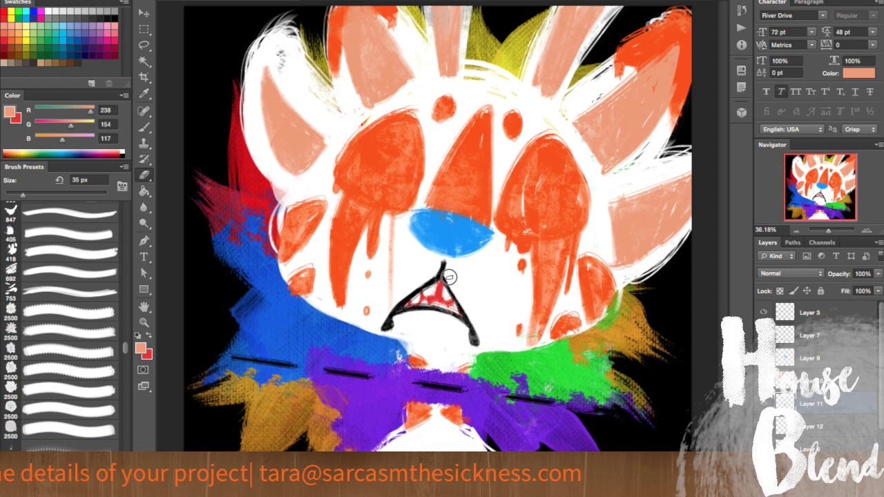
{"action": "left_click_drag", "start_coordinate": [439, 263], "coordinate": [432, 276]}
Paint a short black line with the 43 px brush connecting the mouth's peak to the nose
{"action": "left_click", "coordinate": [144, 128]}
{"action": "left_click", "coordinate": [138, 336]}
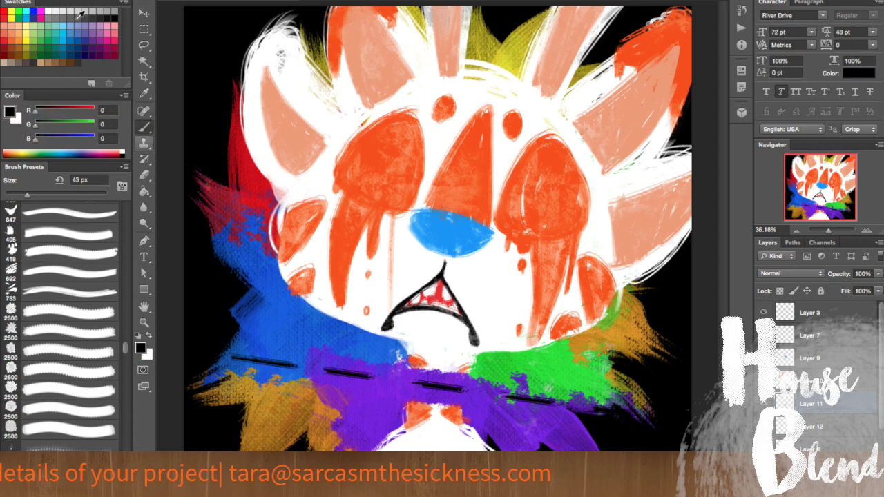
{"action": "left_click_drag", "start_coordinate": [446, 257], "coordinate": [442, 274]}
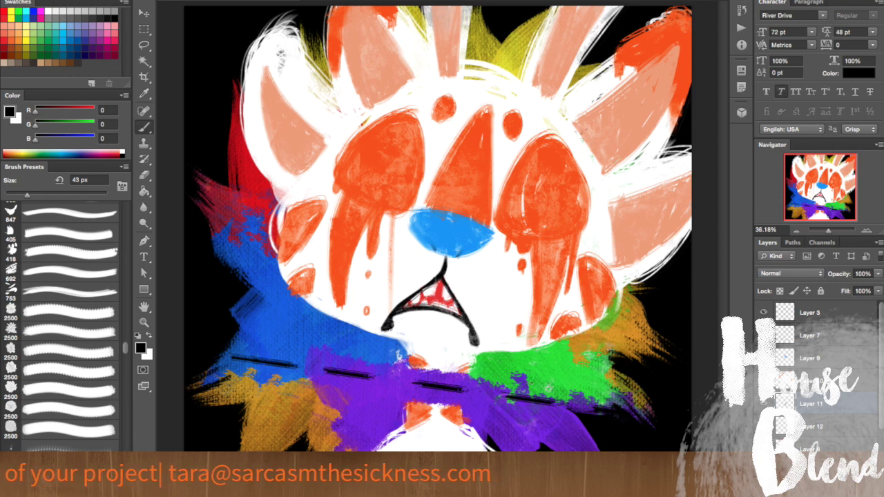
Paint white fur strokes with the 43 px brush along the chest edge and the lower edges of the face
{"action": "left_click", "coordinate": [148, 338]}
{"action": "left_click", "coordinate": [822, 472]}
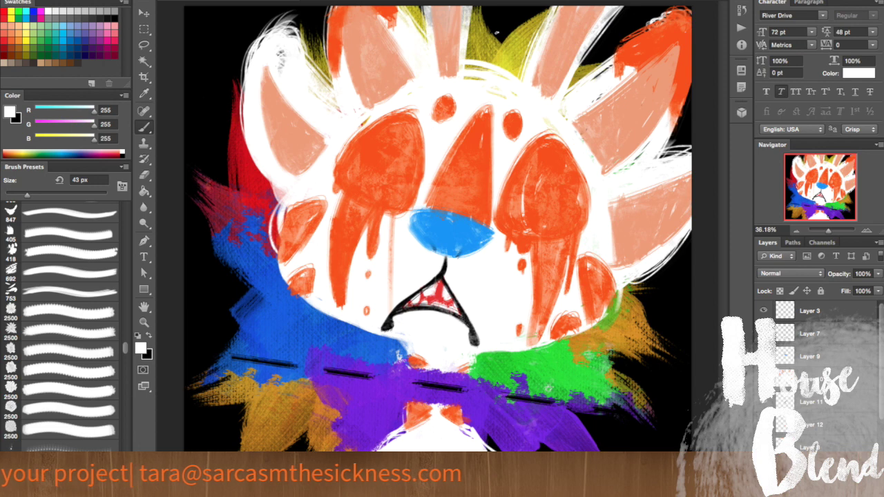
{"action": "left_click_drag", "start_coordinate": [395, 439], "coordinate": [368, 449]}
{"action": "left_click_drag", "start_coordinate": [481, 439], "coordinate": [500, 451]}
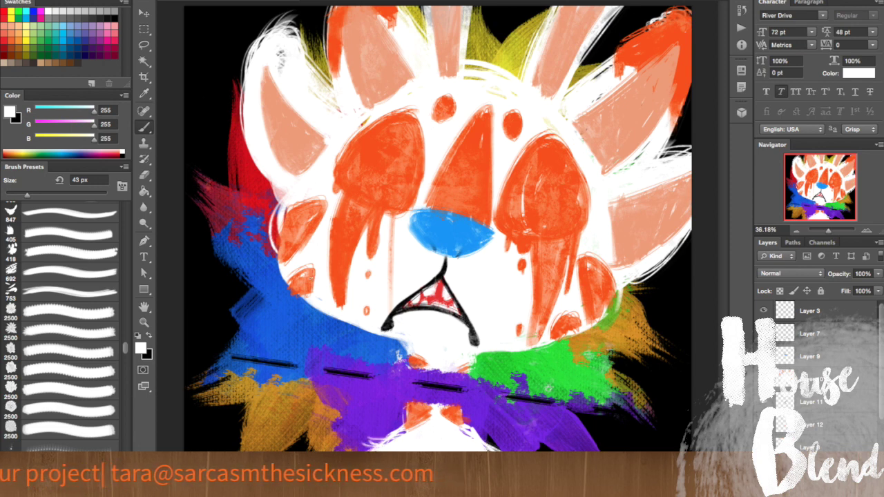
{"action": "mouse_move", "coordinate": [292, 235]}
{"action": "left_mouse_down"}
{"action": "mouse_move", "coordinate": [272, 269]}
{"action": "mouse_move", "coordinate": [286, 294]}
{"action": "mouse_move", "coordinate": [264, 269]}
{"action": "mouse_move", "coordinate": [347, 318]}
{"action": "left_mouse_up"}
{"action": "left_click_drag", "start_coordinate": [286, 297], "coordinate": [366, 330]}
{"action": "mouse_move", "coordinate": [476, 360]}
{"action": "left_mouse_down"}
{"action": "mouse_move", "coordinate": [589, 340]}
{"action": "mouse_move", "coordinate": [630, 296]}
{"action": "mouse_move", "coordinate": [561, 345]}
{"action": "left_mouse_up"}
Paint white strokes along the head spikes' edges and a fur tuft between the spikes on the crown
{"action": "left_click_drag", "start_coordinate": [246, 132], "coordinate": [276, 27]}
{"action": "left_click_drag", "start_coordinate": [284, 74], "coordinate": [262, 22]}
{"action": "mouse_move", "coordinate": [322, 97]}
{"action": "left_mouse_down"}
{"action": "mouse_move", "coordinate": [296, 56]}
{"action": "mouse_move", "coordinate": [345, 107]}
{"action": "mouse_move", "coordinate": [320, 8]}
{"action": "left_mouse_up"}
{"action": "mouse_move", "coordinate": [424, 25]}
{"action": "left_mouse_down"}
{"action": "mouse_move", "coordinate": [426, 55]}
{"action": "mouse_move", "coordinate": [476, 4]}
{"action": "left_mouse_up"}
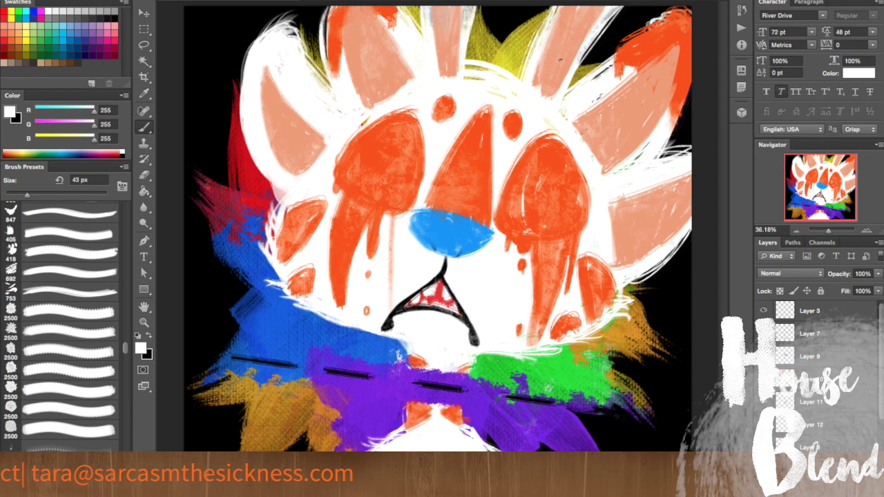
{"action": "left_click_drag", "start_coordinate": [522, 77], "coordinate": [549, 10]}
{"action": "left_click_drag", "start_coordinate": [474, 67], "coordinate": [514, 38]}
{"action": "mouse_move", "coordinate": [490, 80]}
{"action": "left_mouse_down"}
{"action": "mouse_move", "coordinate": [517, 52]}
{"action": "mouse_move", "coordinate": [483, 47]}
{"action": "mouse_move", "coordinate": [512, 36]}
{"action": "left_mouse_up"}
{"action": "left_click_drag", "start_coordinate": [556, 112], "coordinate": [610, 67]}
{"action": "left_click_drag", "start_coordinate": [579, 101], "coordinate": [649, 36]}
{"action": "left_click_drag", "start_coordinate": [630, 160], "coordinate": [650, 142]}
{"action": "left_click_drag", "start_coordinate": [625, 186], "coordinate": [691, 151]}
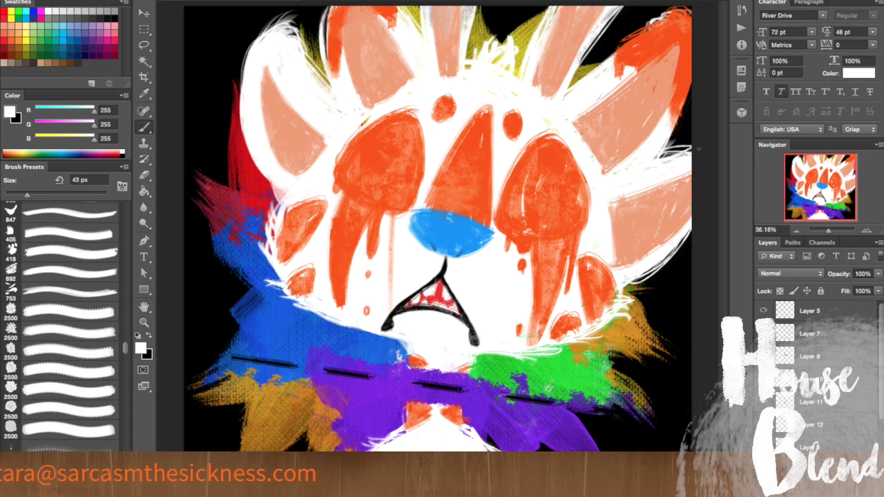
{"action": "left_click_drag", "start_coordinate": [627, 286], "coordinate": [693, 221]}
Add feathery white fur strokes along the outer edges of both cheeks and the jaw above the green collar
{"action": "mouse_move", "coordinate": [266, 197]}
{"action": "left_mouse_down"}
{"action": "mouse_move", "coordinate": [285, 189]}
{"action": "mouse_move", "coordinate": [285, 178]}
{"action": "left_mouse_up"}
{"action": "left_click_drag", "start_coordinate": [256, 219], "coordinate": [290, 181]}
{"action": "mouse_move", "coordinate": [266, 239]}
{"action": "left_mouse_down"}
{"action": "mouse_move", "coordinate": [275, 196]}
{"action": "mouse_move", "coordinate": [277, 214]}
{"action": "left_mouse_up"}
{"action": "left_click_drag", "start_coordinate": [259, 199], "coordinate": [277, 214]}
{"action": "left_click_drag", "start_coordinate": [619, 304], "coordinate": [641, 288]}
{"action": "left_click_drag", "start_coordinate": [608, 303], "coordinate": [629, 311]}
{"action": "mouse_move", "coordinate": [591, 335]}
{"action": "left_mouse_down"}
{"action": "mouse_move", "coordinate": [615, 319]}
{"action": "mouse_move", "coordinate": [624, 329]}
{"action": "left_mouse_up"}
{"action": "left_click_drag", "start_coordinate": [572, 350], "coordinate": [534, 351]}
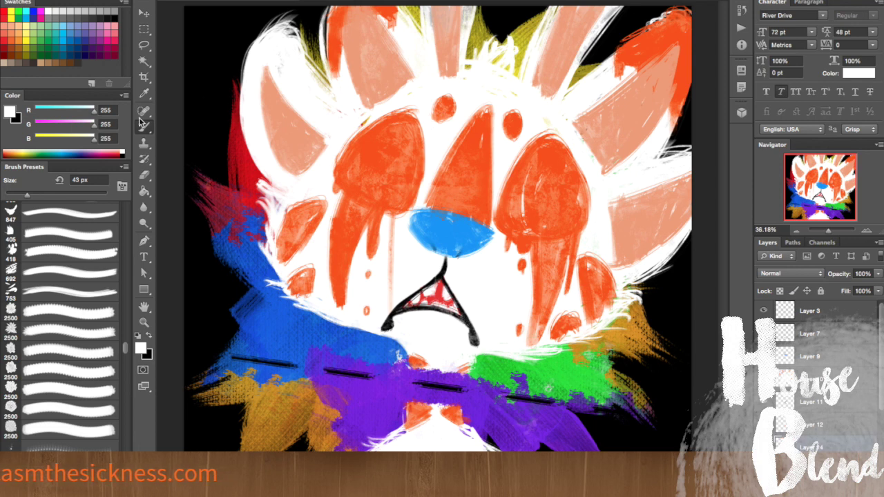
Fill the insides of both orange eye shapes with white on Layer 14 using a 68 px brush
{"action": "left_click", "coordinate": [50, 1]}
{"action": "left_click", "coordinate": [59, 15]}
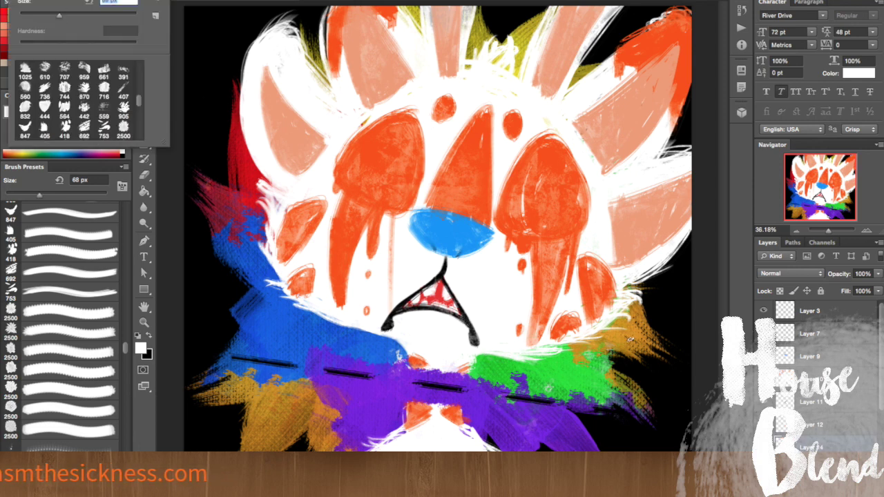
{"action": "left_click", "coordinate": [355, 169]}
{"action": "mouse_move", "coordinate": [355, 169]}
{"action": "left_mouse_down"}
{"action": "mouse_move", "coordinate": [372, 136]}
{"action": "mouse_move", "coordinate": [404, 142]}
{"action": "mouse_move", "coordinate": [393, 210]}
{"action": "mouse_move", "coordinate": [355, 187]}
{"action": "mouse_move", "coordinate": [351, 169]}
{"action": "mouse_move", "coordinate": [378, 143]}
{"action": "mouse_move", "coordinate": [408, 169]}
{"action": "left_mouse_up"}
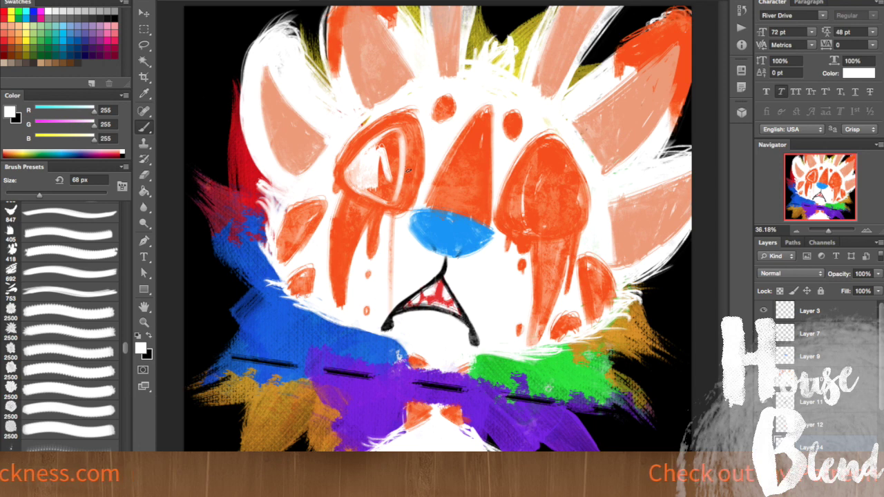
{"action": "mouse_move", "coordinate": [369, 172]}
{"action": "left_mouse_down"}
{"action": "mouse_move", "coordinate": [385, 142]}
{"action": "mouse_move", "coordinate": [395, 153]}
{"action": "mouse_move", "coordinate": [393, 195]}
{"action": "left_mouse_up"}
{"action": "mouse_move", "coordinate": [518, 212]}
{"action": "left_mouse_down"}
{"action": "mouse_move", "coordinate": [531, 175]}
{"action": "mouse_move", "coordinate": [535, 197]}
{"action": "left_mouse_up"}
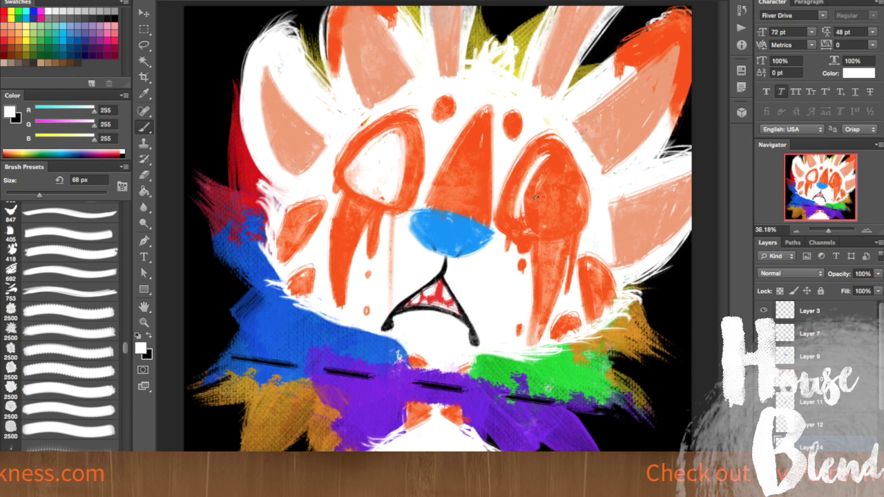
{"action": "mouse_move", "coordinate": [534, 206]}
{"action": "left_mouse_down"}
{"action": "mouse_move", "coordinate": [543, 161]}
{"action": "mouse_move", "coordinate": [546, 178]}
{"action": "mouse_move", "coordinate": [571, 182]}
{"action": "mouse_move", "coordinate": [573, 214]}
{"action": "mouse_move", "coordinate": [553, 157]}
{"action": "mouse_move", "coordinate": [577, 202]}
{"action": "mouse_move", "coordinate": [572, 215]}
{"action": "mouse_move", "coordinate": [540, 227]}
{"action": "mouse_move", "coordinate": [532, 202]}
{"action": "mouse_move", "coordinate": [548, 216]}
{"action": "mouse_move", "coordinate": [563, 201]}
{"action": "left_mouse_up"}
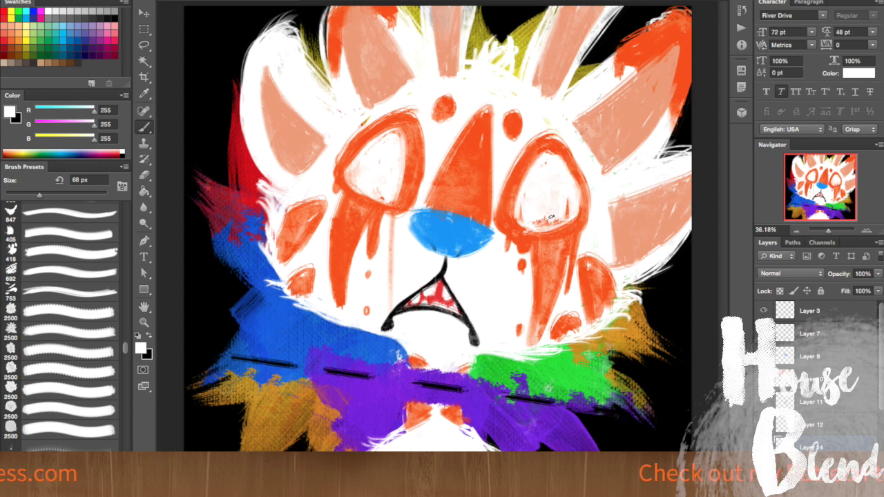
{"action": "left_click_drag", "start_coordinate": [543, 206], "coordinate": [545, 196]}
{"action": "mouse_move", "coordinate": [375, 205]}
{"action": "left_mouse_down"}
{"action": "mouse_move", "coordinate": [404, 148]}
{"action": "mouse_move", "coordinate": [407, 196]}
{"action": "left_mouse_up"}
Sample the nose blue, lighten it to RGB 72, 180, 255, and paint a narrow oval iris in each eye on Layer 15
{"action": "left_click", "coordinate": [144, 93]}
{"action": "left_click", "coordinate": [444, 229]}
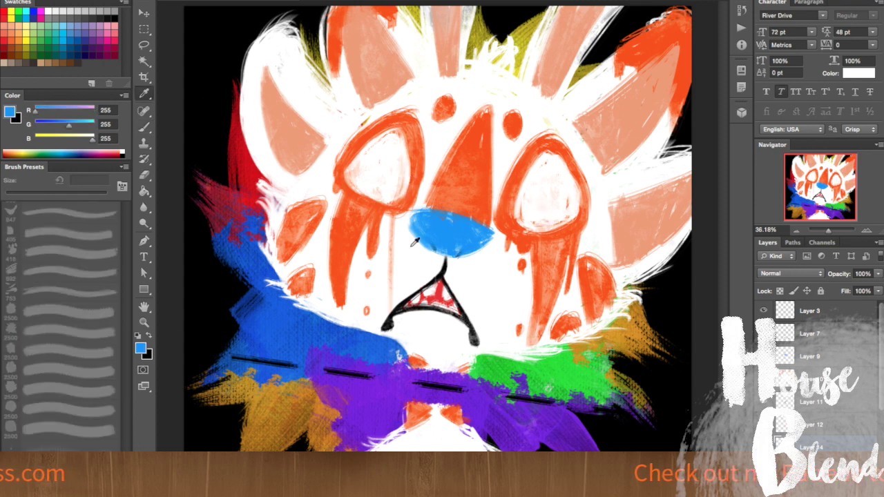
{"action": "left_click", "coordinate": [141, 348]}
{"action": "left_click", "coordinate": [555, 197]}
{"action": "left_click", "coordinate": [730, 189]}
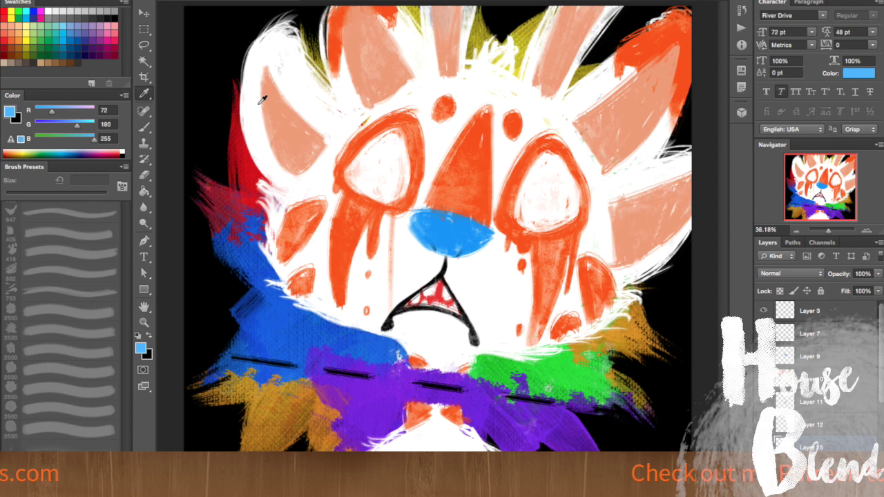
{"action": "key", "text": "b"}
{"action": "left_click_drag", "start_coordinate": [388, 140], "coordinate": [387, 181]}
{"action": "left_click_drag", "start_coordinate": [537, 168], "coordinate": [532, 196]}
{"action": "left_click_drag", "start_coordinate": [548, 159], "coordinate": [541, 207]}
{"action": "mouse_move", "coordinate": [385, 174]}
{"action": "left_mouse_down"}
{"action": "mouse_move", "coordinate": [390, 135]}
{"action": "mouse_move", "coordinate": [385, 181]}
{"action": "left_mouse_up"}
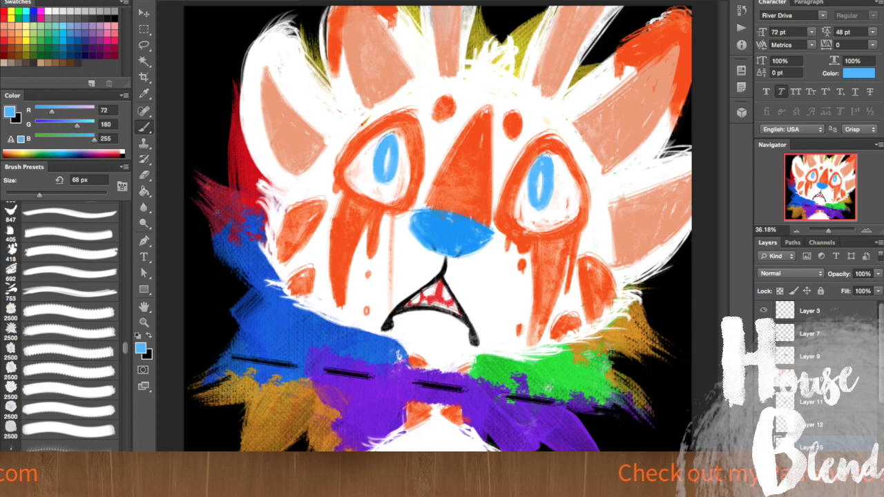
Erase the centres of both blue irises with a 35 px eraser, leaving thin oval rings
{"action": "key", "text": "e"}
{"action": "mouse_move", "coordinate": [391, 174]}
{"action": "left_mouse_down"}
{"action": "mouse_move", "coordinate": [389, 144]}
{"action": "mouse_move", "coordinate": [388, 173]}
{"action": "mouse_move", "coordinate": [386, 157]}
{"action": "left_mouse_up"}
{"action": "mouse_move", "coordinate": [537, 190]}
{"action": "left_mouse_down"}
{"action": "mouse_move", "coordinate": [544, 167]}
{"action": "mouse_move", "coordinate": [538, 204]}
{"action": "left_mouse_up"}
{"action": "mouse_move", "coordinate": [385, 175]}
{"action": "left_mouse_down"}
{"action": "mouse_move", "coordinate": [391, 144]}
{"action": "mouse_move", "coordinate": [388, 172]}
{"action": "mouse_move", "coordinate": [384, 149]}
{"action": "left_mouse_up"}
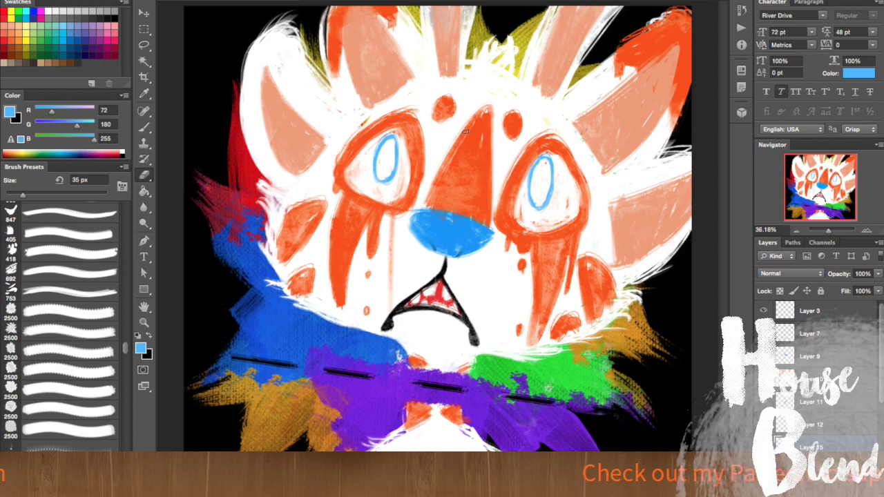
Reduce the brush to 22 px and add light-blue inner strokes to the iris rings
{"action": "left_click", "coordinate": [141, 125]}
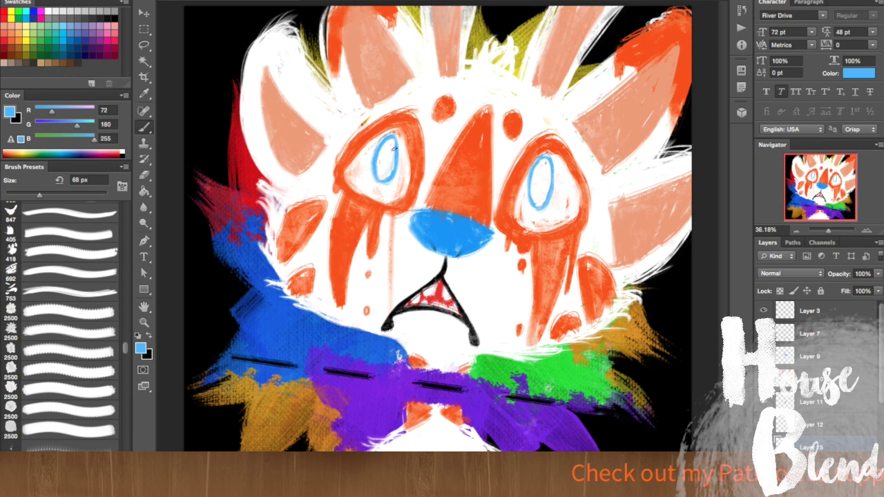
{"action": "left_click", "coordinate": [43, 1]}
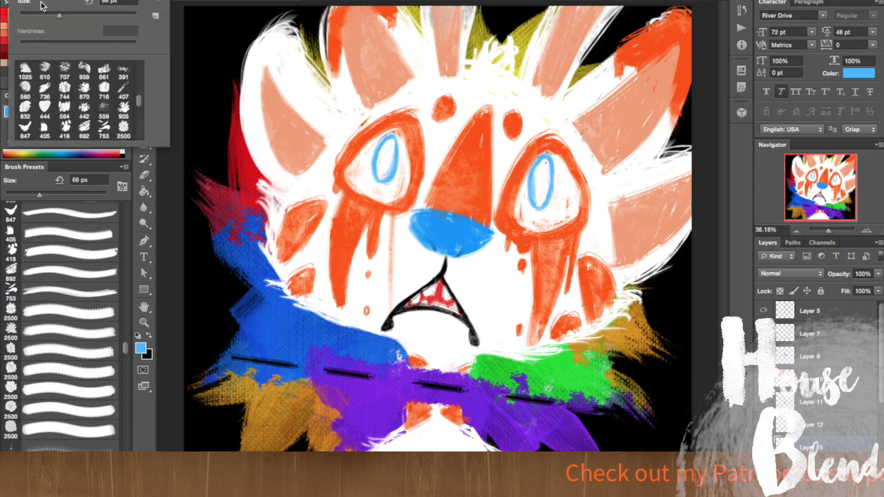
{"action": "left_click_drag", "start_coordinate": [44, 8], "coordinate": [26, 13]}
{"action": "left_click", "coordinate": [372, 176]}
{"action": "left_click_drag", "start_coordinate": [378, 181], "coordinate": [373, 149]}
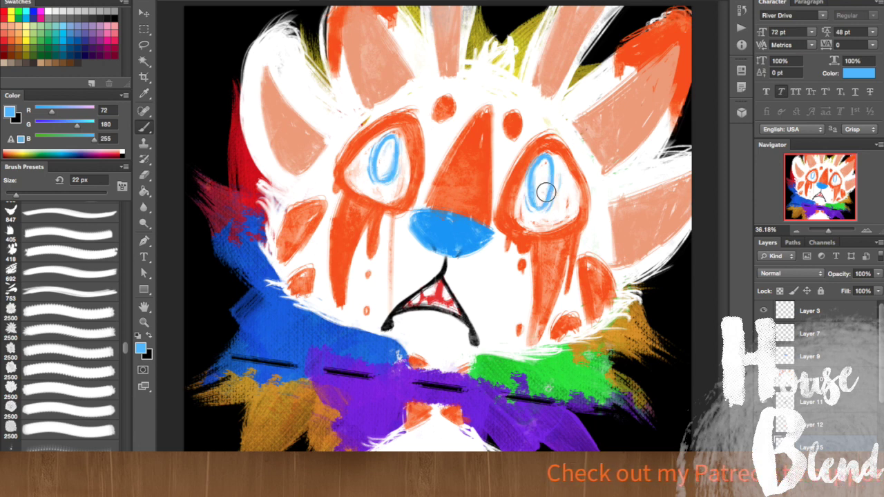
Try light-blue accent strokes with a 40 px brush on the blue, green and orange parts of the collar
{"action": "key", "text": "bracketright"}
{"action": "key", "text": "bracketright"}
{"action": "left_click_drag", "start_coordinate": [237, 257], "coordinate": [259, 302]}
{"action": "left_click_drag", "start_coordinate": [226, 243], "coordinate": [260, 302]}
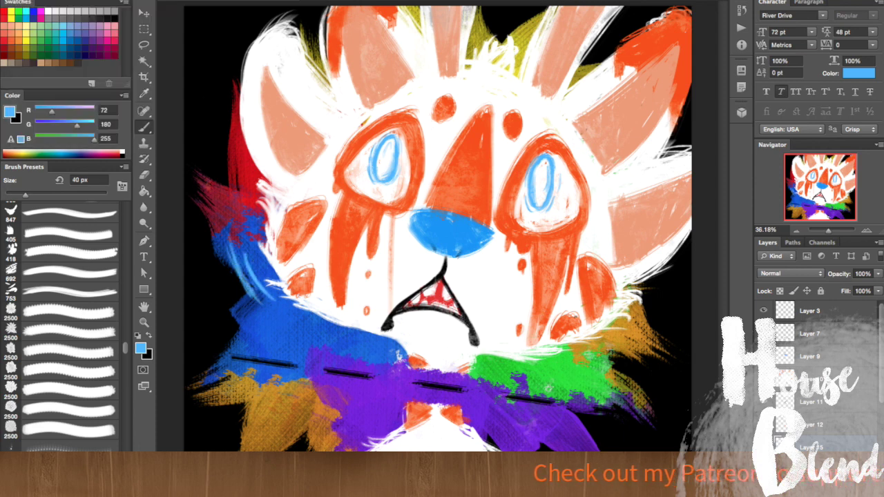
{"action": "mouse_move", "coordinate": [584, 357]}
{"action": "left_mouse_down"}
{"action": "mouse_move", "coordinate": [635, 352]}
{"action": "mouse_move", "coordinate": [646, 338]}
{"action": "left_mouse_up"}
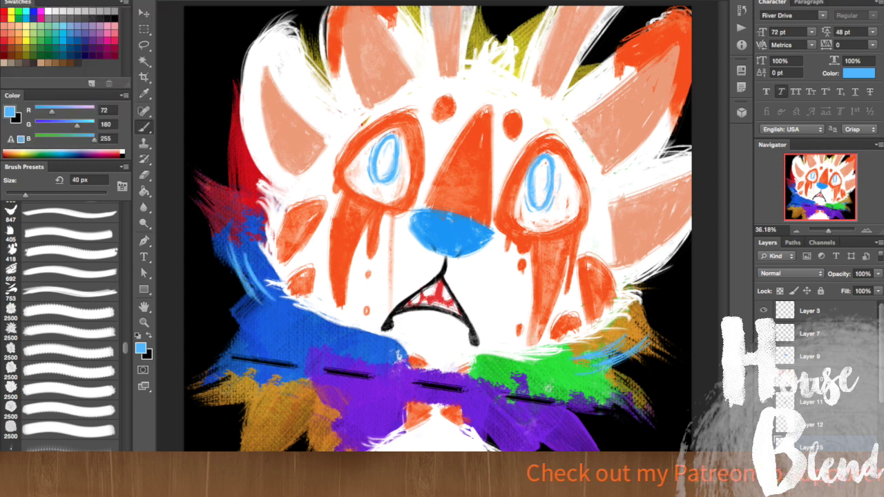
Enlarge the eraser to 113 px and erase the light-blue accent strokes from the blue part of the collar
{"action": "key", "text": "e"}
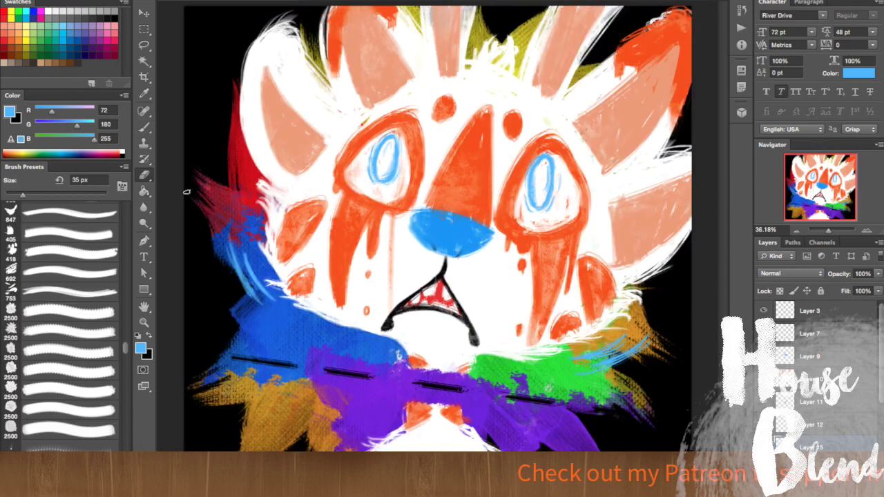
{"action": "left_click_drag", "start_coordinate": [268, 297], "coordinate": [258, 283]}
{"action": "left_click", "coordinate": [50, 3]}
{"action": "left_click", "coordinate": [84, 96]}
{"action": "left_click_drag", "start_coordinate": [223, 244], "coordinate": [253, 293]}
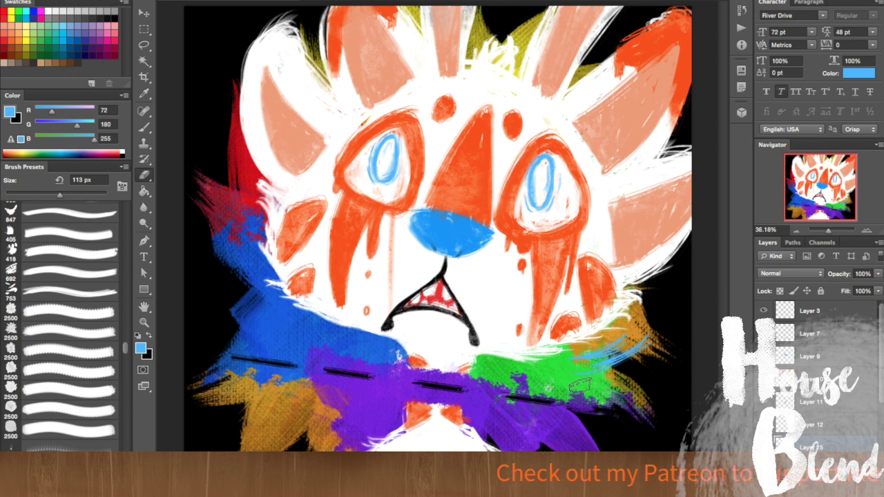
Try a white stroke with the 40 px brush across the green part of the collar and erase it
{"action": "key", "text": "d"}
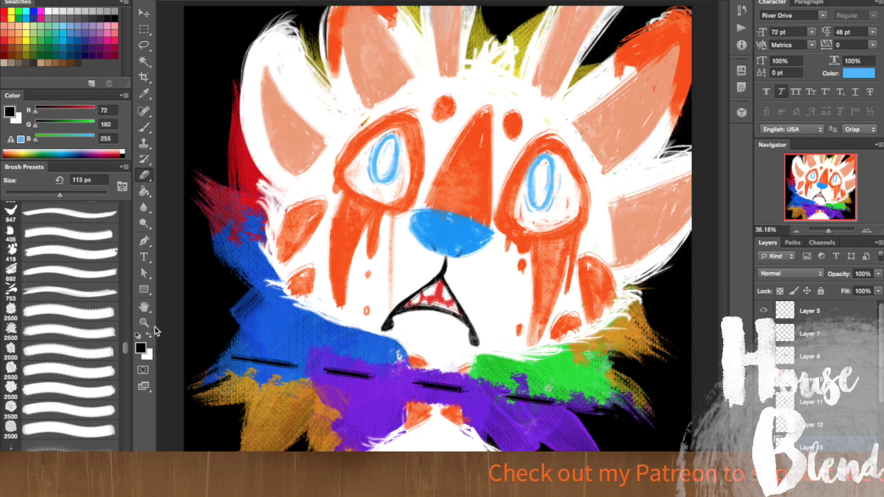
{"action": "left_click", "coordinate": [150, 334]}
{"action": "left_click", "coordinate": [144, 127]}
{"action": "mouse_move", "coordinate": [542, 367]}
{"action": "left_mouse_down"}
{"action": "mouse_move", "coordinate": [603, 394]}
{"action": "mouse_move", "coordinate": [594, 357]}
{"action": "left_mouse_up"}
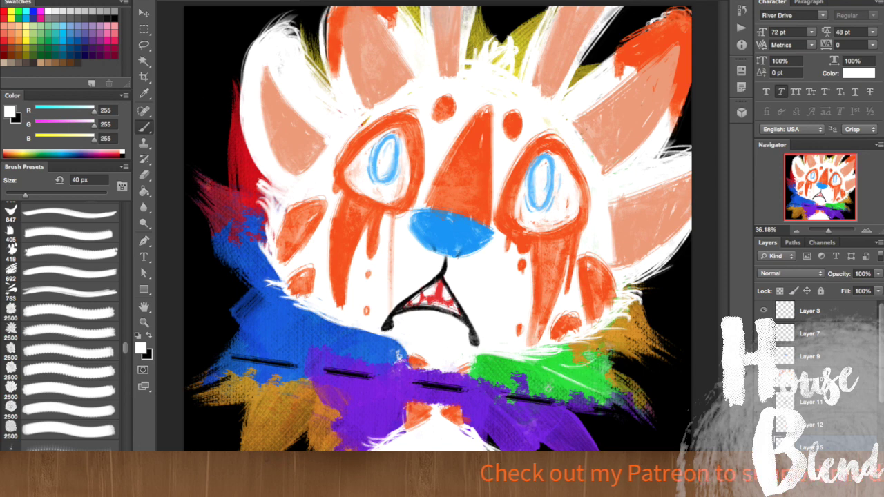
{"action": "left_click", "coordinate": [144, 175]}
{"action": "mouse_move", "coordinate": [537, 360]}
{"action": "left_mouse_down"}
{"action": "mouse_move", "coordinate": [550, 378]}
{"action": "mouse_move", "coordinate": [595, 390]}
{"action": "left_mouse_up"}
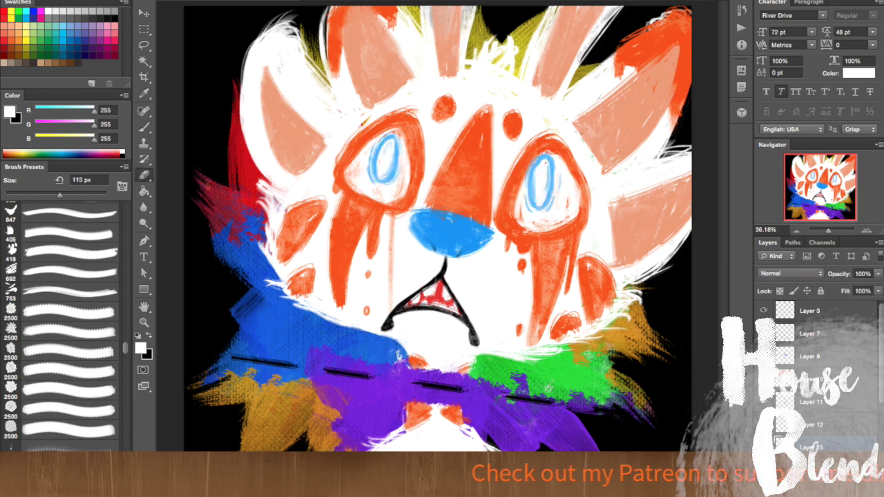
Check the layers by toggling their visibility and paint white 40 px fur strokes over the collar and around the figure
{"action": "scroll", "coordinate": [764, 403], "scroll_direction": "down", "scroll_amount": 1}
{"action": "left_click", "coordinate": [764, 403]}
{"action": "left_click", "coordinate": [764, 403]}
{"action": "scroll", "coordinate": [764, 403], "scroll_direction": "down", "scroll_amount": 1}
{"action": "left_click", "coordinate": [764, 404]}
{"action": "left_click", "coordinate": [763, 404]}
{"action": "scroll", "coordinate": [764, 404], "scroll_direction": "down", "scroll_amount": 1}
{"action": "left_click", "coordinate": [144, 127]}
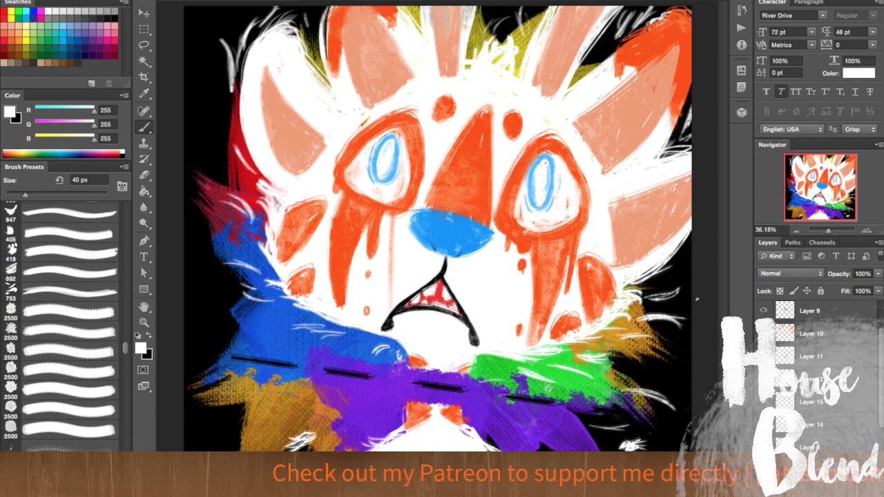
Sample the orange of the marking beside the eye as the brush colour
{"action": "scroll", "coordinate": [848, 424], "scroll_direction": "down", "scroll_amount": 1}
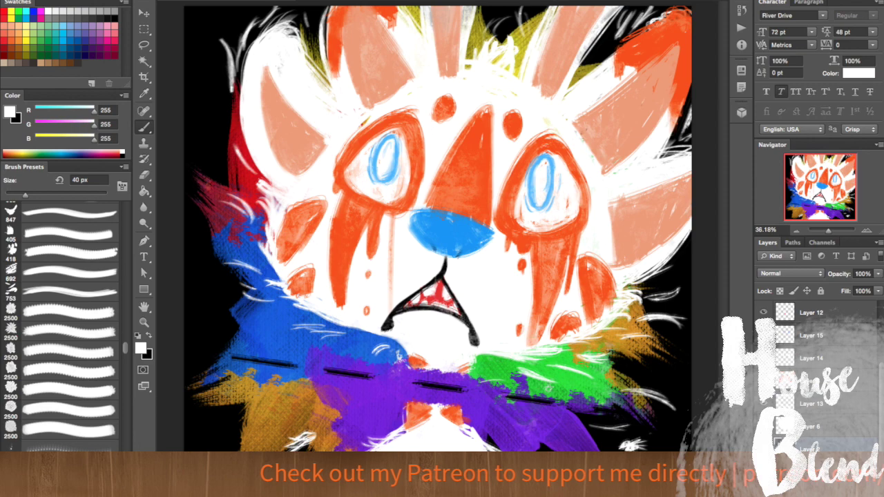
{"action": "left_click", "coordinate": [144, 93]}
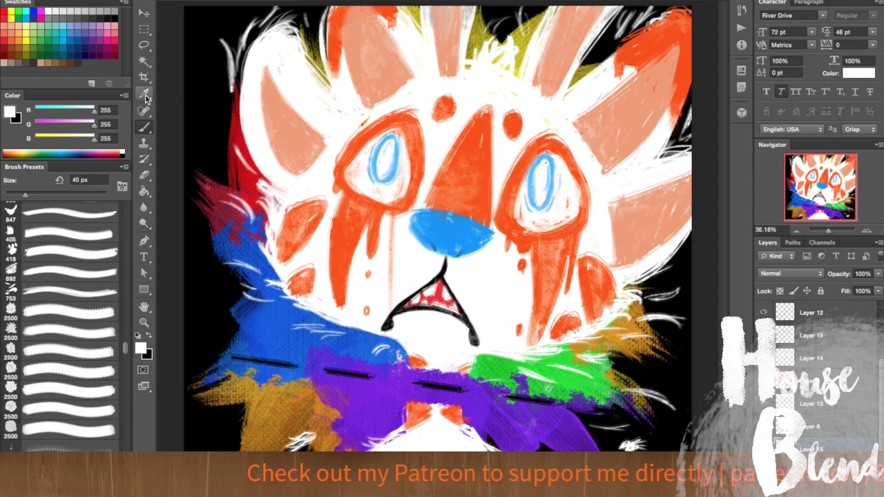
{"action": "left_click", "coordinate": [340, 216]}
{"action": "key", "text": "b"}
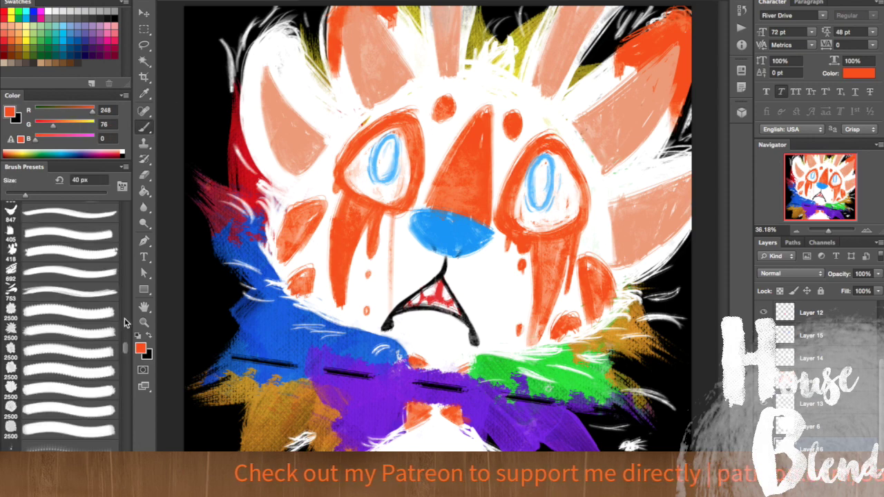
Try an orange stroke across the purple part of the collar with a 145 px brush and undo it
{"action": "left_click_drag", "start_coordinate": [126, 353], "coordinate": [132, 392]}
{"action": "left_click", "coordinate": [103, 399]}
{"action": "left_click_drag", "start_coordinate": [386, 380], "coordinate": [508, 392]}
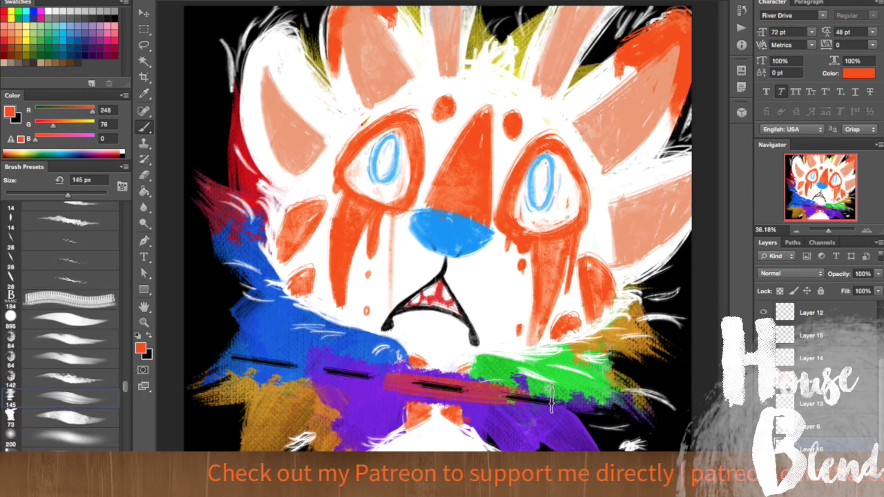
{"action": "key", "text": "ctrl+z"}
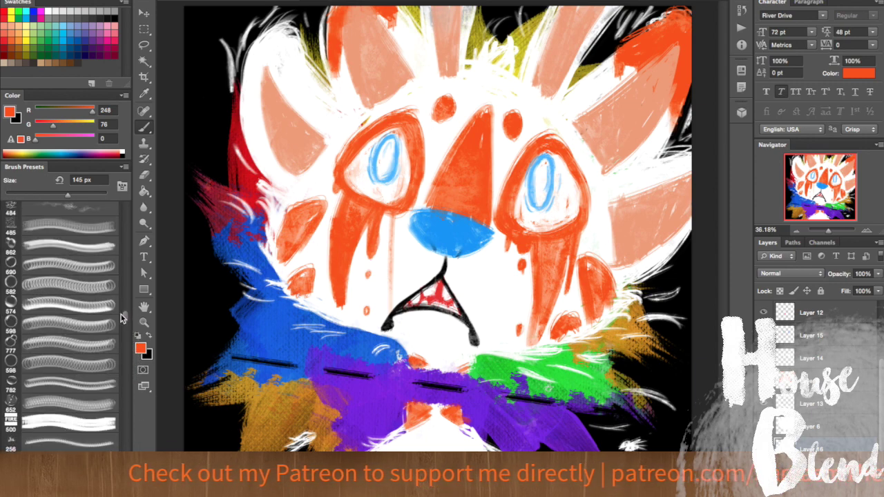
Stamp an orange splatter on the collar's centre with the 265 px brush and set its layer to Multiply
{"action": "mouse_move", "coordinate": [124, 320]}
{"action": "left_mouse_down"}
{"action": "mouse_move", "coordinate": [127, 264]}
{"action": "mouse_move", "coordinate": [117, 259]}
{"action": "mouse_move", "coordinate": [124, 259]}
{"action": "left_mouse_up"}
{"action": "left_click", "coordinate": [94, 265]}
{"action": "left_click", "coordinate": [424, 384]}
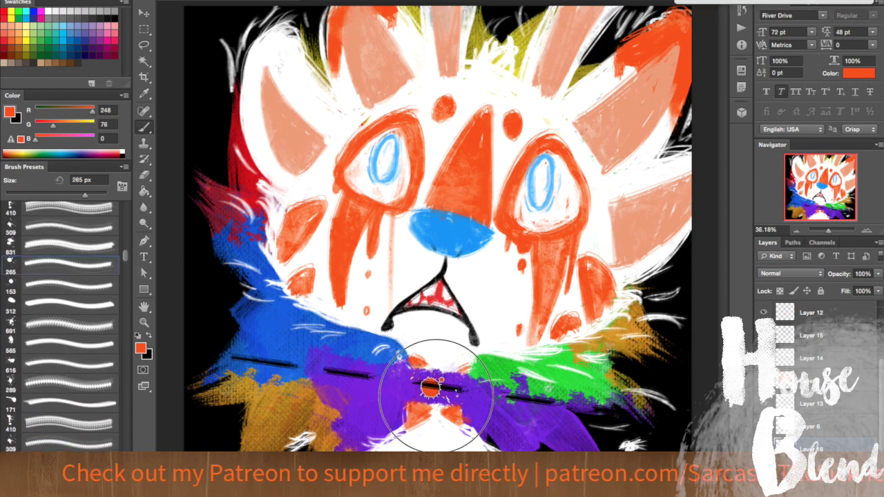
{"action": "left_click", "coordinate": [144, 13]}
{"action": "mouse_move", "coordinate": [426, 387]}
{"action": "left_mouse_down"}
{"action": "mouse_move", "coordinate": [644, 261]}
{"action": "mouse_move", "coordinate": [444, 396]}
{"action": "mouse_move", "coordinate": [432, 392]}
{"action": "mouse_move", "coordinate": [436, 382]}
{"action": "left_mouse_up"}
{"action": "key", "text": "Return"}
{"action": "left_click", "coordinate": [791, 274]}
{"action": "left_click", "coordinate": [787, 313]}
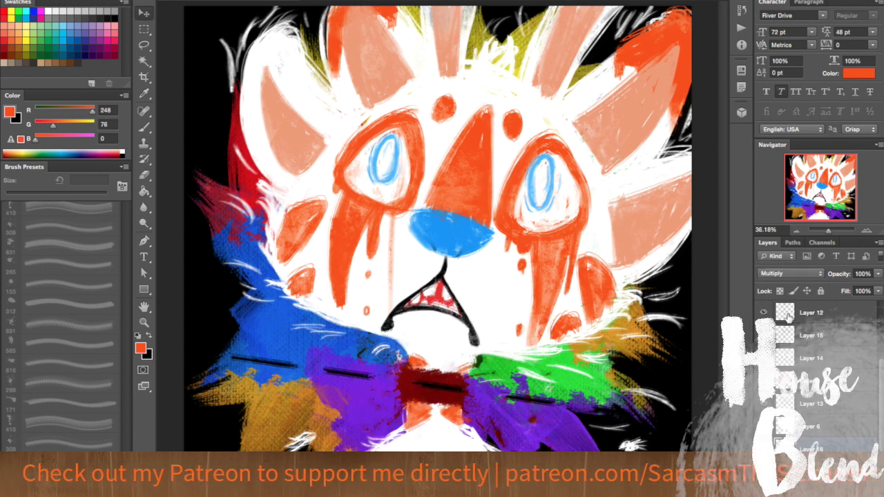
Enlarge the splatter with Free Transform so it spreads over the middle of the collar
{"action": "key", "text": "super+t"}
{"action": "left_click_drag", "start_coordinate": [550, 311], "coordinate": [713, 235]}
{"action": "left_click_drag", "start_coordinate": [657, 193], "coordinate": [692, 151]}
{"action": "left_click_drag", "start_coordinate": [549, 260], "coordinate": [510, 349]}
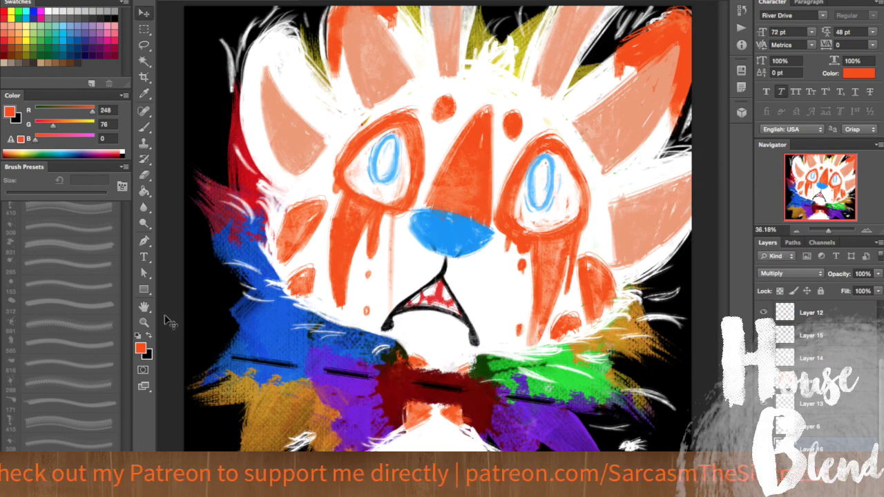
Stamp a splatter on the blue part of the collar with the 289 px brush enlarged to 416 px
{"action": "left_click", "coordinate": [145, 128]}
{"action": "left_click", "coordinate": [59, 384]}
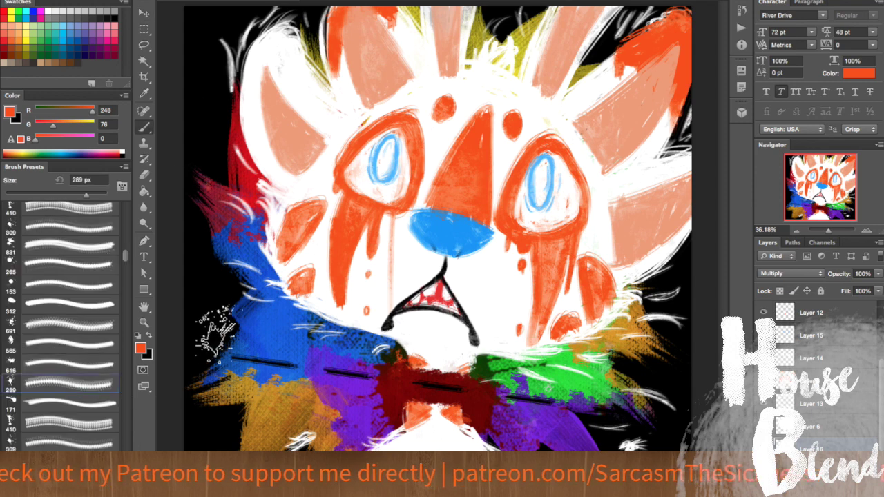
{"action": "left_click", "coordinate": [58, 1]}
{"action": "left_click", "coordinate": [238, 348]}
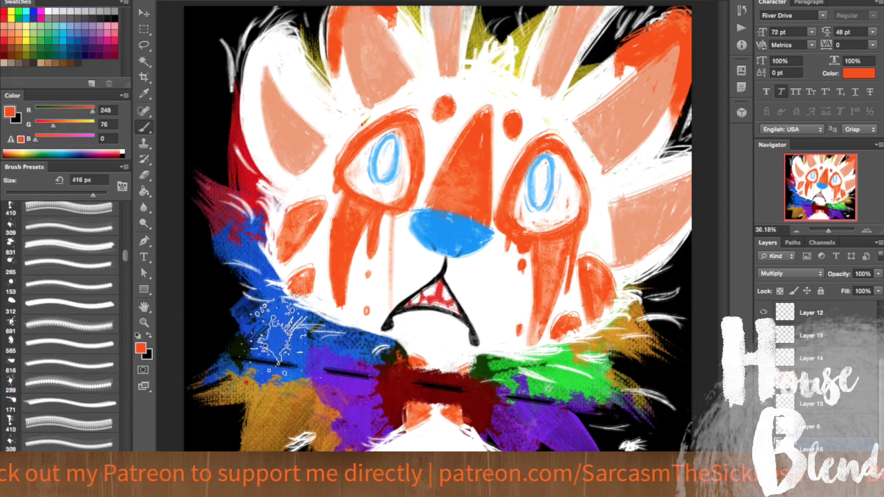
Stamp more splatters on the ochre and purple parts of the collar with the 410, 265 and 309 px brushes
{"action": "left_click", "coordinate": [76, 422]}
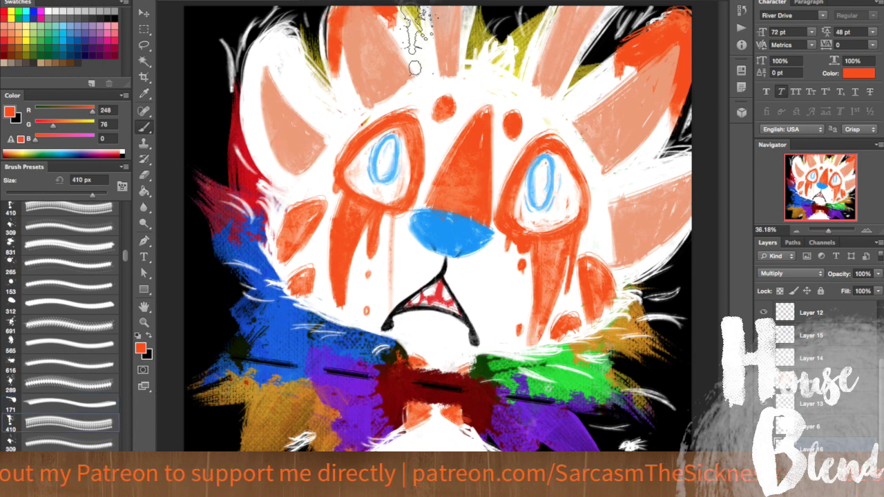
{"action": "left_click", "coordinate": [69, 269]}
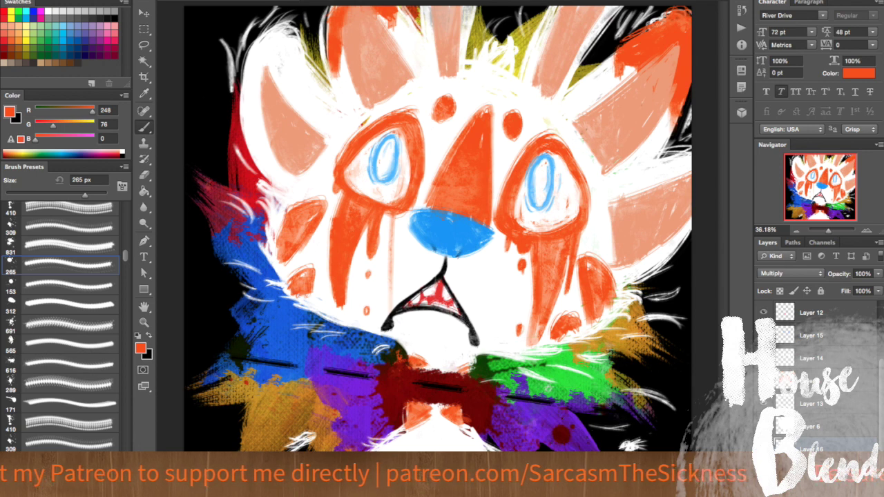
{"action": "left_click", "coordinate": [69, 226]}
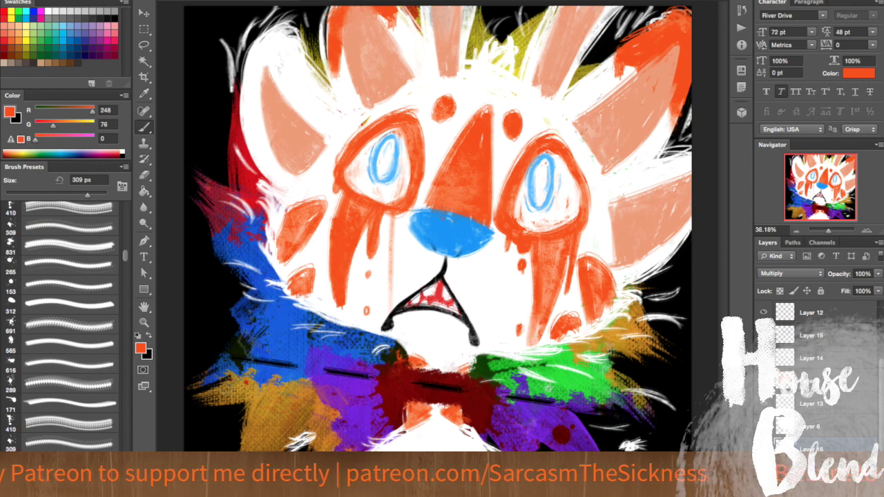
Enlarge the splatter brush to 1447 px and stamp a large orange splash over the ochre part of the collar
{"action": "left_click", "coordinate": [43, 1]}
{"action": "left_click_drag", "start_coordinate": [115, 15], "coordinate": [128, 15]}
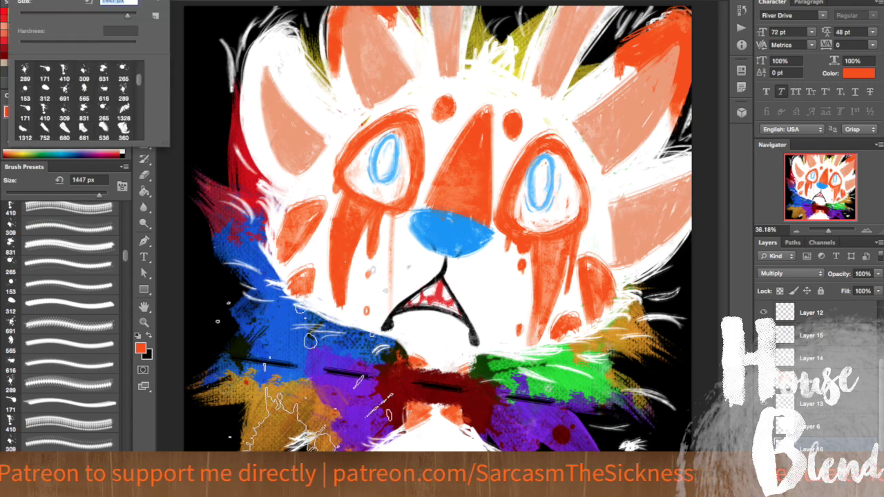
{"action": "left_click", "coordinate": [338, 366]}
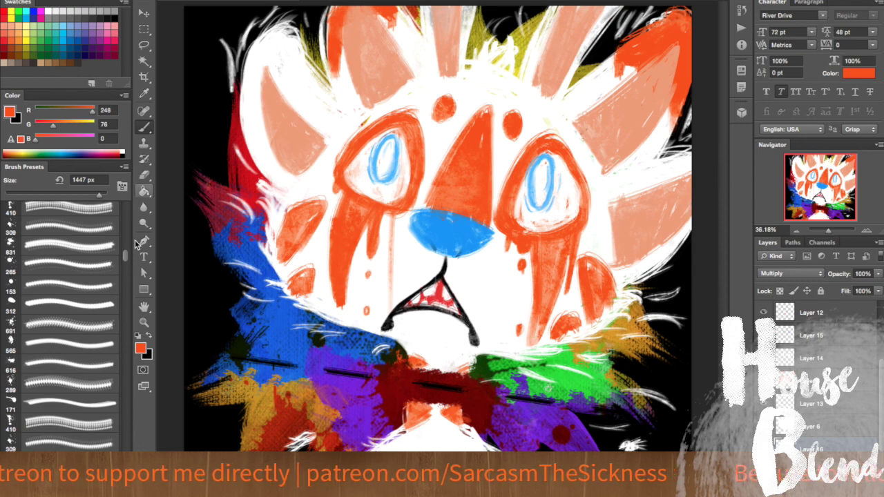
Choose the 236 px textured brush and set Layer 3's blend mode to Multiply
{"action": "scroll", "coordinate": [122, 268], "scroll_direction": "down", "scroll_amount": 10}
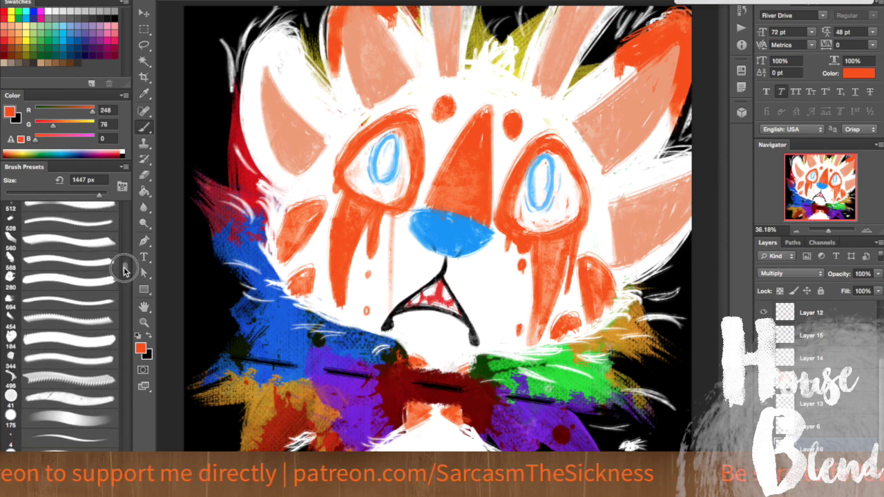
{"action": "scroll", "coordinate": [126, 277], "scroll_direction": "down", "scroll_amount": 6}
{"action": "left_click", "coordinate": [97, 278]}
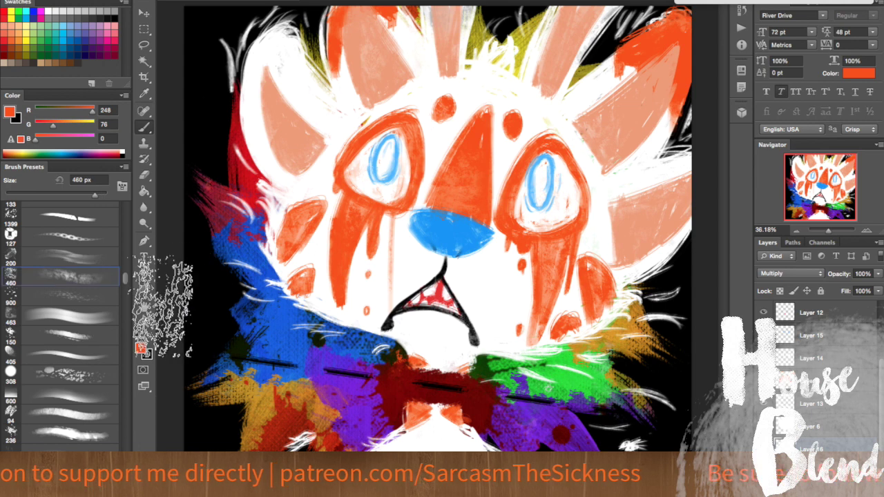
{"action": "left_click", "coordinate": [77, 438]}
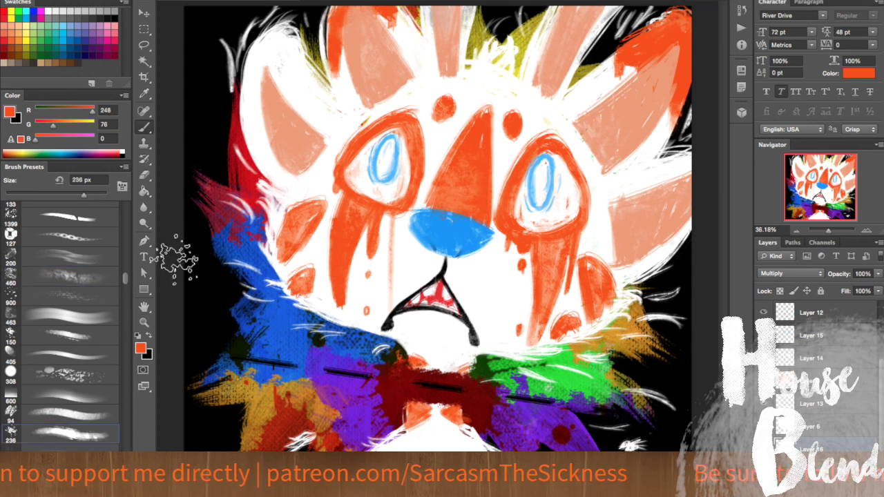
{"action": "scroll", "coordinate": [814, 359], "scroll_direction": "up", "scroll_amount": 2}
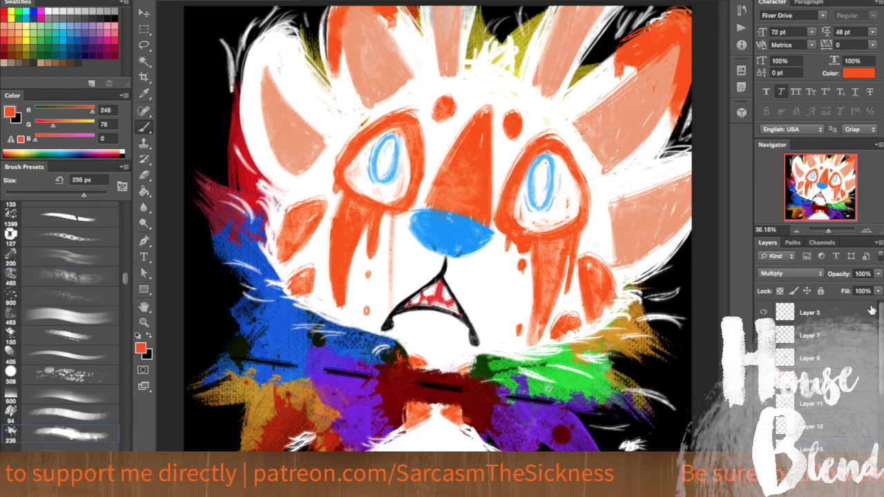
{"action": "left_click", "coordinate": [839, 313]}
{"action": "left_click", "coordinate": [802, 274]}
{"action": "left_click", "coordinate": [773, 303]}
Paint orange shading over the markings below both eyes and on the nose bridge
{"action": "mouse_move", "coordinate": [545, 243]}
{"action": "left_mouse_down"}
{"action": "mouse_move", "coordinate": [599, 224]}
{"action": "mouse_move", "coordinate": [524, 241]}
{"action": "mouse_move", "coordinate": [549, 221]}
{"action": "mouse_move", "coordinate": [573, 255]}
{"action": "left_mouse_up"}
{"action": "mouse_move", "coordinate": [345, 193]}
{"action": "left_mouse_down"}
{"action": "mouse_move", "coordinate": [359, 208]}
{"action": "mouse_move", "coordinate": [338, 214]}
{"action": "mouse_move", "coordinate": [359, 235]}
{"action": "left_mouse_up"}
{"action": "left_click_drag", "start_coordinate": [449, 207], "coordinate": [476, 181]}
Reduce the brush to 115 px and shade the blue nose, jawline, ears and forehead dots in orange
{"action": "left_click", "coordinate": [49, 2]}
{"action": "left_click", "coordinate": [84, 18]}
{"action": "mouse_move", "coordinate": [445, 241]}
{"action": "left_mouse_down"}
{"action": "mouse_move", "coordinate": [437, 236]}
{"action": "mouse_move", "coordinate": [440, 247]}
{"action": "mouse_move", "coordinate": [450, 233]}
{"action": "mouse_move", "coordinate": [442, 252]}
{"action": "left_mouse_up"}
{"action": "mouse_move", "coordinate": [401, 337]}
{"action": "left_mouse_down"}
{"action": "mouse_move", "coordinate": [441, 344]}
{"action": "mouse_move", "coordinate": [553, 348]}
{"action": "mouse_move", "coordinate": [523, 351]}
{"action": "mouse_move", "coordinate": [595, 326]}
{"action": "mouse_move", "coordinate": [615, 310]}
{"action": "mouse_move", "coordinate": [615, 280]}
{"action": "left_mouse_up"}
{"action": "mouse_move", "coordinate": [259, 250]}
{"action": "left_mouse_down"}
{"action": "mouse_move", "coordinate": [304, 297]}
{"action": "mouse_move", "coordinate": [290, 207]}
{"action": "mouse_move", "coordinate": [279, 272]}
{"action": "mouse_move", "coordinate": [407, 321]}
{"action": "mouse_move", "coordinate": [587, 321]}
{"action": "mouse_move", "coordinate": [608, 307]}
{"action": "mouse_move", "coordinate": [444, 326]}
{"action": "mouse_move", "coordinate": [304, 273]}
{"action": "mouse_move", "coordinate": [266, 218]}
{"action": "mouse_move", "coordinate": [252, 121]}
{"action": "mouse_move", "coordinate": [276, 97]}
{"action": "mouse_move", "coordinate": [296, 122]}
{"action": "mouse_move", "coordinate": [272, 172]}
{"action": "mouse_move", "coordinate": [337, 24]}
{"action": "mouse_move", "coordinate": [451, 50]}
{"action": "mouse_move", "coordinate": [444, 44]}
{"action": "mouse_move", "coordinate": [563, 24]}
{"action": "mouse_move", "coordinate": [580, 79]}
{"action": "mouse_move", "coordinate": [636, 59]}
{"action": "mouse_move", "coordinate": [611, 114]}
{"action": "mouse_move", "coordinate": [683, 33]}
{"action": "mouse_move", "coordinate": [624, 214]}
{"action": "mouse_move", "coordinate": [681, 223]}
{"action": "mouse_move", "coordinate": [684, 210]}
{"action": "left_mouse_up"}
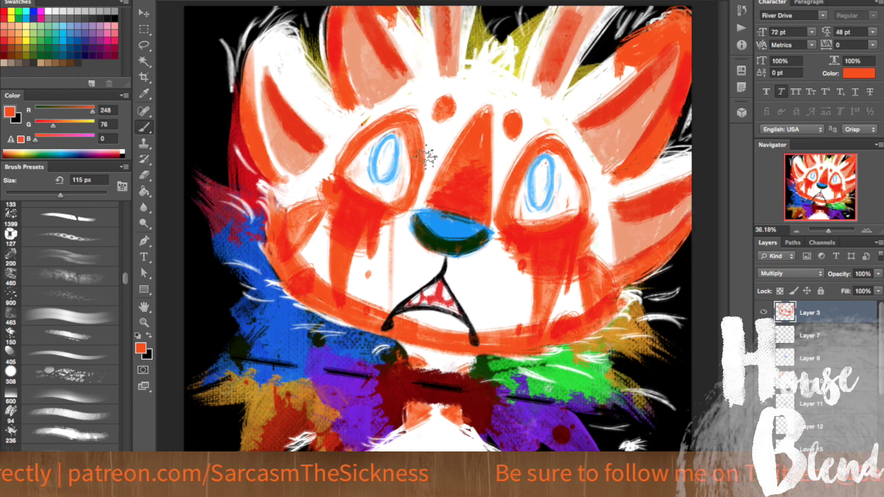
{"action": "left_click_drag", "start_coordinate": [431, 114], "coordinate": [440, 113]}
{"action": "left_click_drag", "start_coordinate": [522, 138], "coordinate": [515, 138]}
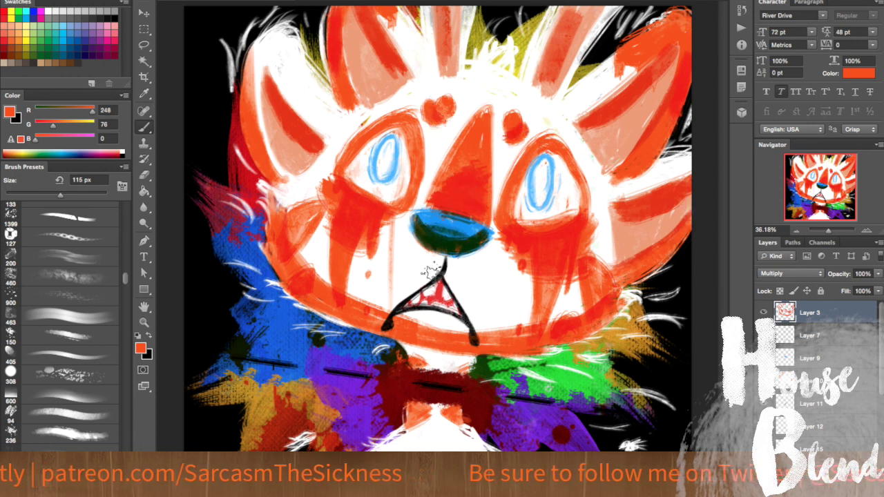
Lower Layer 3's opacity to 49% and, after trying other blend modes, set it to Color Burn
{"action": "left_click", "coordinate": [807, 275]}
{"action": "left_click", "coordinate": [847, 274]}
{"action": "left_click_drag", "start_coordinate": [840, 276], "coordinate": [835, 277]}
{"action": "left_click", "coordinate": [795, 274]}
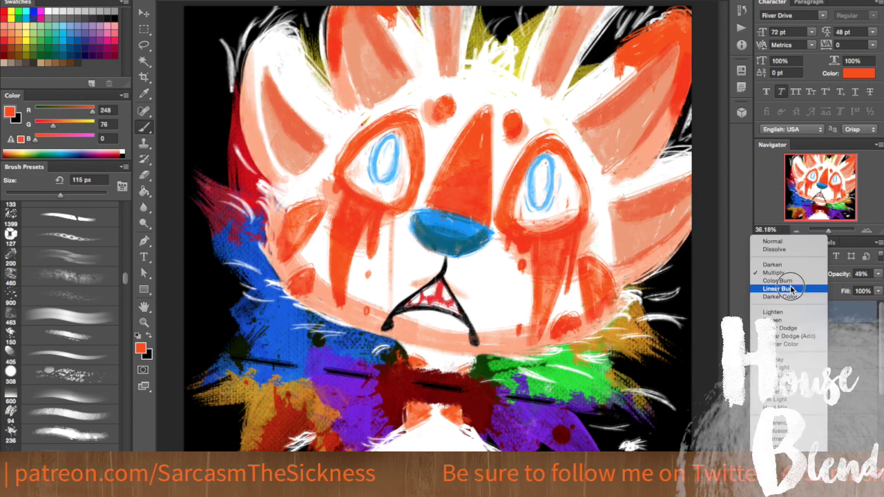
{"action": "left_click", "coordinate": [792, 290]}
{"action": "left_click", "coordinate": [812, 274]}
{"action": "left_click", "coordinate": [808, 280]}
{"action": "left_click", "coordinate": [803, 274]}
{"action": "left_click", "coordinate": [800, 265]}
{"action": "left_click", "coordinate": [797, 275]}
{"action": "left_click", "coordinate": [792, 265]}
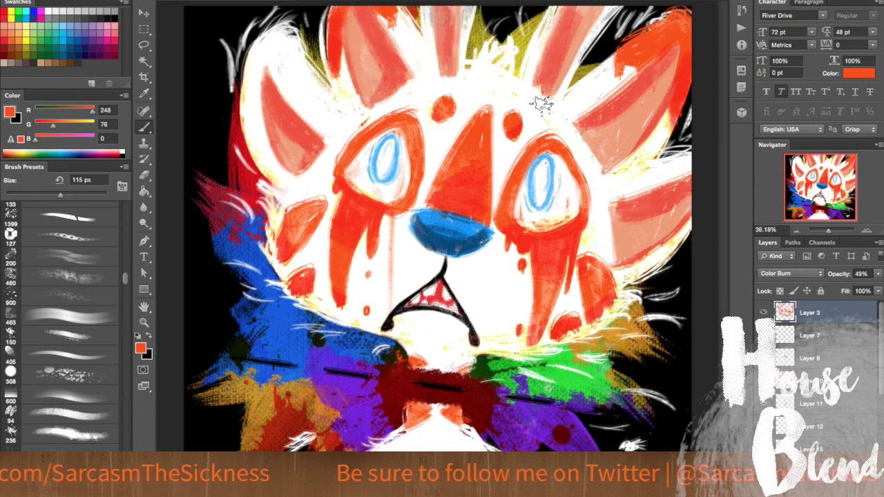
Add shading strokes to the ears and erase the shading from the pink inner ears and tufts with the 113 px eraser
{"action": "mouse_move", "coordinate": [673, 65]}
{"action": "left_mouse_down"}
{"action": "mouse_move", "coordinate": [596, 127]}
{"action": "mouse_move", "coordinate": [683, 30]}
{"action": "mouse_move", "coordinate": [614, 81]}
{"action": "mouse_move", "coordinate": [625, 84]}
{"action": "mouse_move", "coordinate": [641, 132]}
{"action": "mouse_move", "coordinate": [682, 85]}
{"action": "mouse_move", "coordinate": [681, 46]}
{"action": "left_mouse_up"}
{"action": "mouse_move", "coordinate": [641, 209]}
{"action": "left_mouse_down"}
{"action": "mouse_move", "coordinate": [612, 205]}
{"action": "mouse_move", "coordinate": [685, 210]}
{"action": "left_mouse_up"}
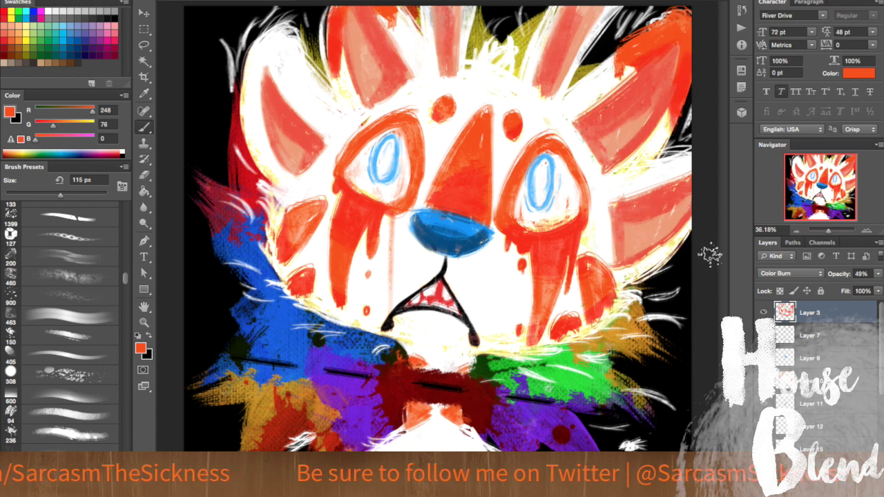
{"action": "left_click", "coordinate": [145, 176]}
{"action": "mouse_move", "coordinate": [278, 119]}
{"action": "left_mouse_down"}
{"action": "mouse_move", "coordinate": [307, 150]}
{"action": "mouse_move", "coordinate": [388, 42]}
{"action": "mouse_move", "coordinate": [354, 42]}
{"action": "mouse_move", "coordinate": [378, 57]}
{"action": "mouse_move", "coordinate": [364, 17]}
{"action": "mouse_move", "coordinate": [375, 94]}
{"action": "mouse_move", "coordinate": [398, 85]}
{"action": "left_mouse_up"}
{"action": "left_click_drag", "start_coordinate": [430, 49], "coordinate": [447, 14]}
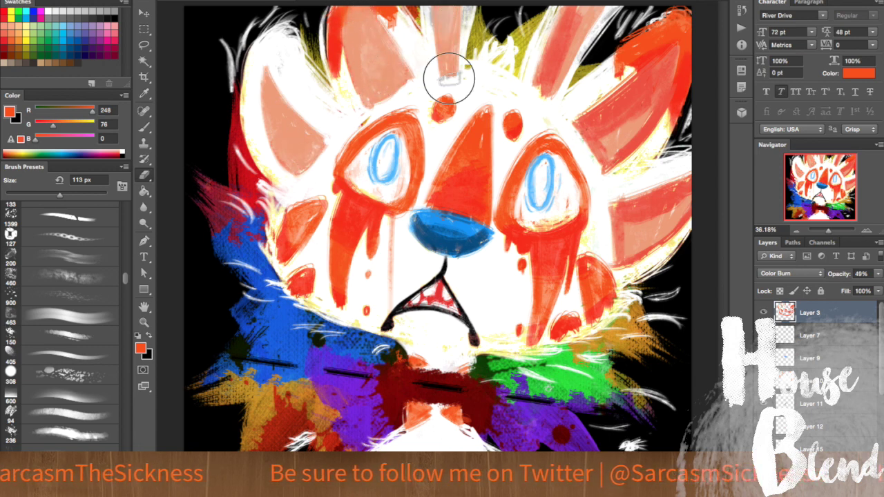
{"action": "left_click_drag", "start_coordinate": [545, 87], "coordinate": [575, 5]}
{"action": "mouse_move", "coordinate": [619, 110]}
{"action": "left_mouse_down"}
{"action": "mouse_move", "coordinate": [586, 121]}
{"action": "mouse_move", "coordinate": [665, 62]}
{"action": "mouse_move", "coordinate": [629, 117]}
{"action": "mouse_move", "coordinate": [652, 102]}
{"action": "mouse_move", "coordinate": [605, 162]}
{"action": "mouse_move", "coordinate": [589, 117]}
{"action": "mouse_move", "coordinate": [632, 126]}
{"action": "mouse_move", "coordinate": [650, 237]}
{"action": "mouse_move", "coordinate": [621, 206]}
{"action": "mouse_move", "coordinate": [628, 231]}
{"action": "mouse_move", "coordinate": [659, 228]}
{"action": "mouse_move", "coordinate": [671, 200]}
{"action": "mouse_move", "coordinate": [623, 208]}
{"action": "left_mouse_up"}
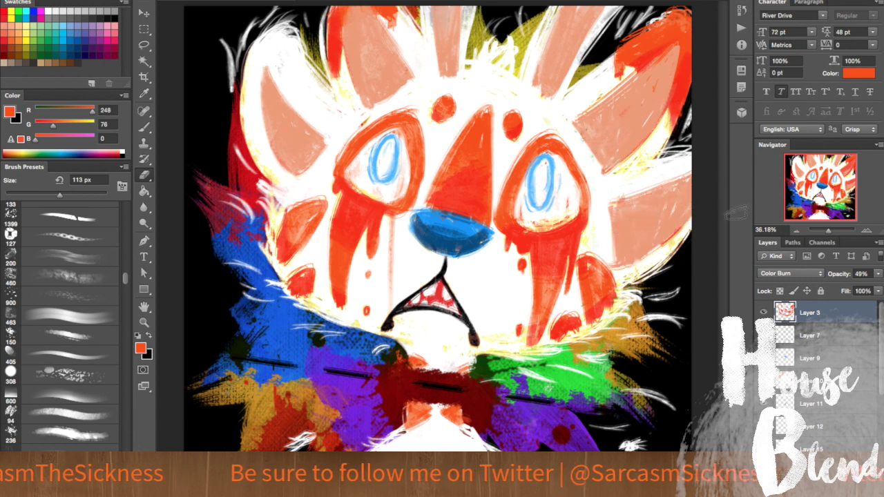
Tint the white fur strokes around the collar and the upper ear with the 115 px orange brush, using the eraser for corrections
{"action": "left_click", "coordinate": [143, 127]}
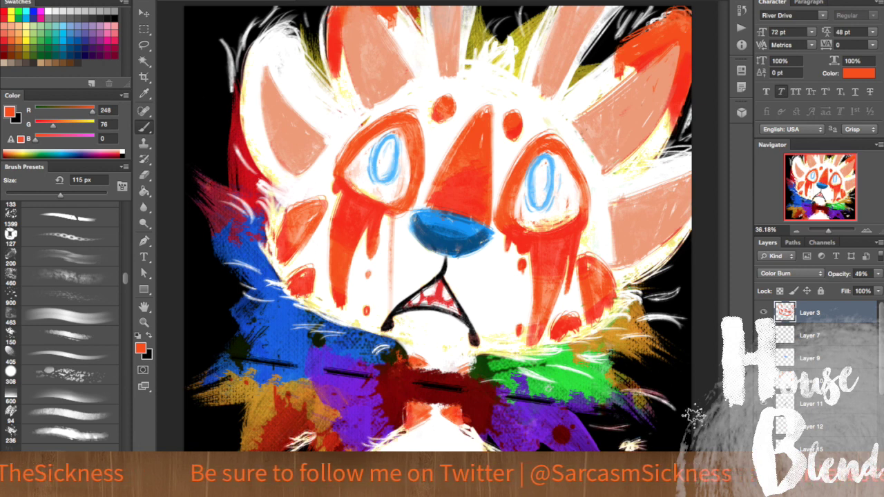
{"action": "key", "text": "e"}
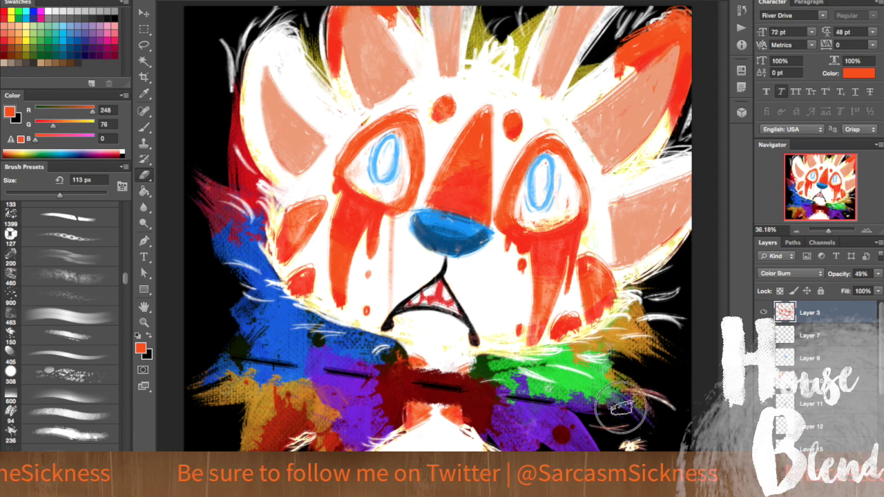
{"action": "left_click", "coordinate": [146, 127]}
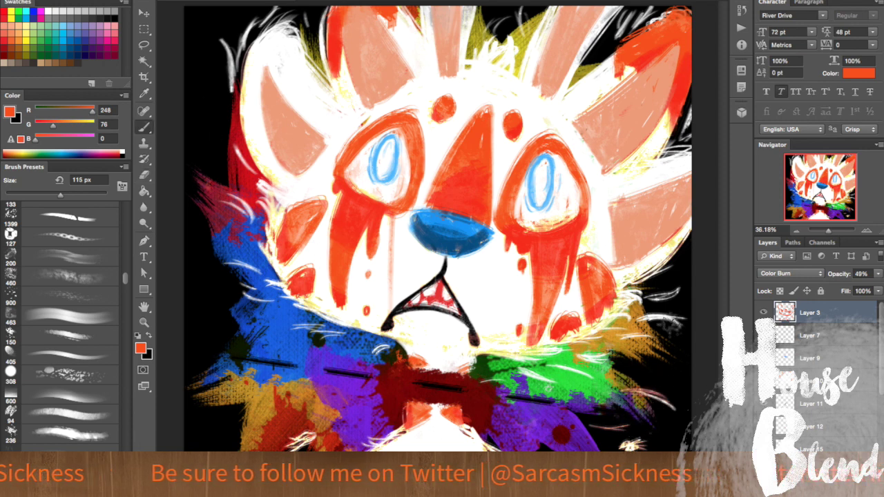
{"action": "left_click_drag", "start_coordinate": [227, 39], "coordinate": [225, 75]}
{"action": "left_click_drag", "start_coordinate": [244, 40], "coordinate": [297, 14]}
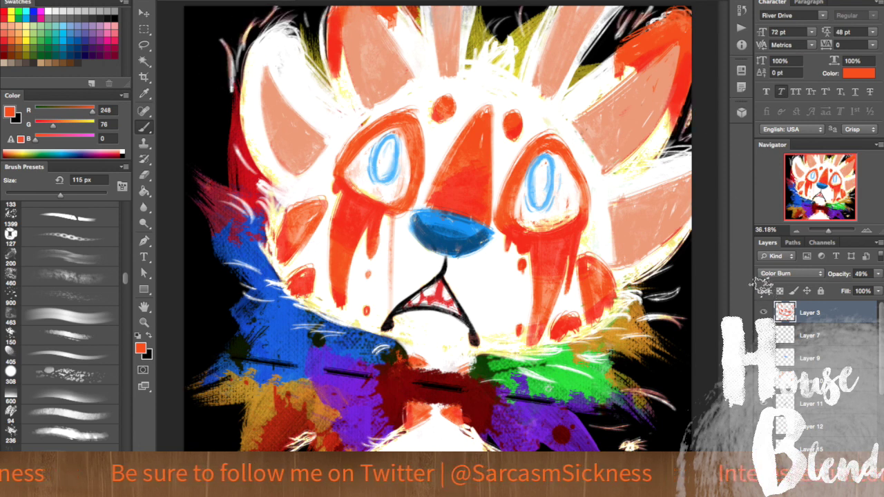
Add a new layer above Layer 3 and set the foreground colour to blue 003af8
{"action": "left_click", "coordinate": [826, 327]}
{"action": "left_click", "coordinate": [836, 312]}
{"action": "left_click", "coordinate": [844, 491]}
{"action": "left_click", "coordinate": [141, 348]}
{"action": "left_click", "coordinate": [614, 253]}
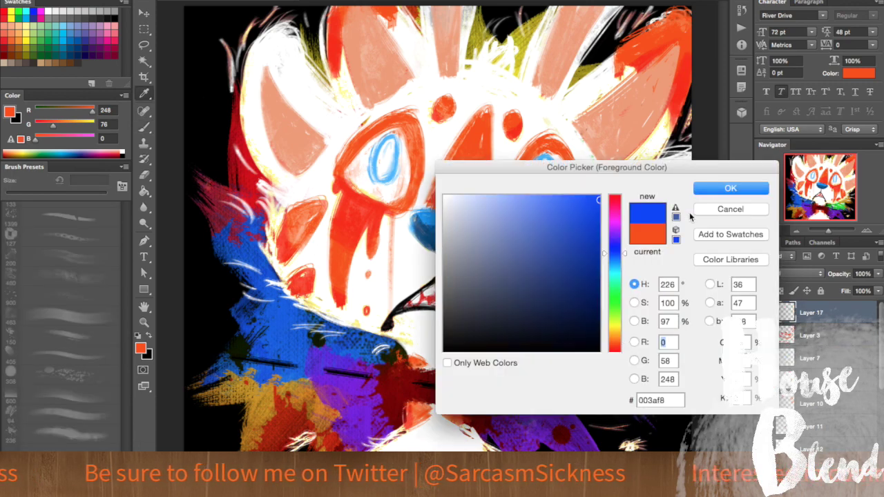
{"action": "left_click", "coordinate": [730, 188]}
Try blue shading below both eyes with the layer set to Multiply, and undo the strokes and the blend mode
{"action": "mouse_move", "coordinate": [572, 227]}
{"action": "left_mouse_down"}
{"action": "mouse_move", "coordinate": [525, 229]}
{"action": "mouse_move", "coordinate": [572, 223]}
{"action": "left_mouse_up"}
{"action": "mouse_move", "coordinate": [383, 203]}
{"action": "left_mouse_down"}
{"action": "mouse_move", "coordinate": [347, 181]}
{"action": "mouse_move", "coordinate": [379, 206]}
{"action": "left_mouse_up"}
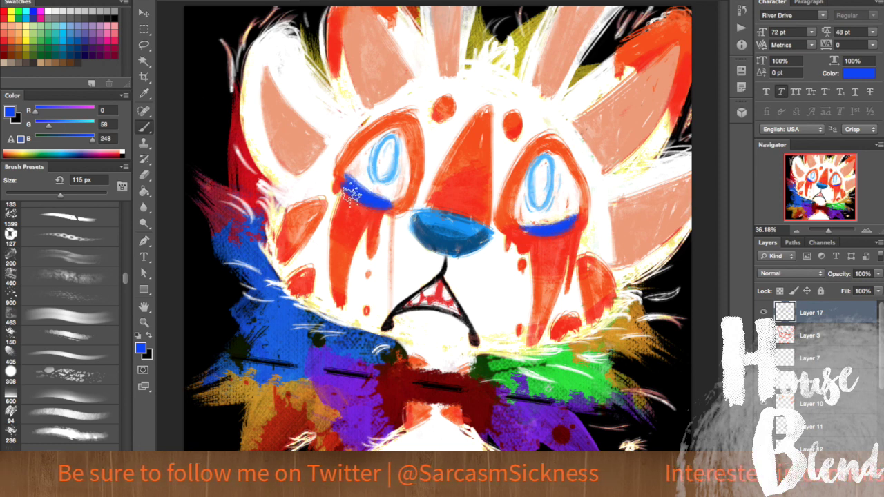
{"action": "mouse_move", "coordinate": [352, 197]}
{"action": "left_mouse_down"}
{"action": "mouse_move", "coordinate": [355, 246]}
{"action": "mouse_move", "coordinate": [345, 238]}
{"action": "left_mouse_up"}
{"action": "left_click_drag", "start_coordinate": [524, 225], "coordinate": [555, 252]}
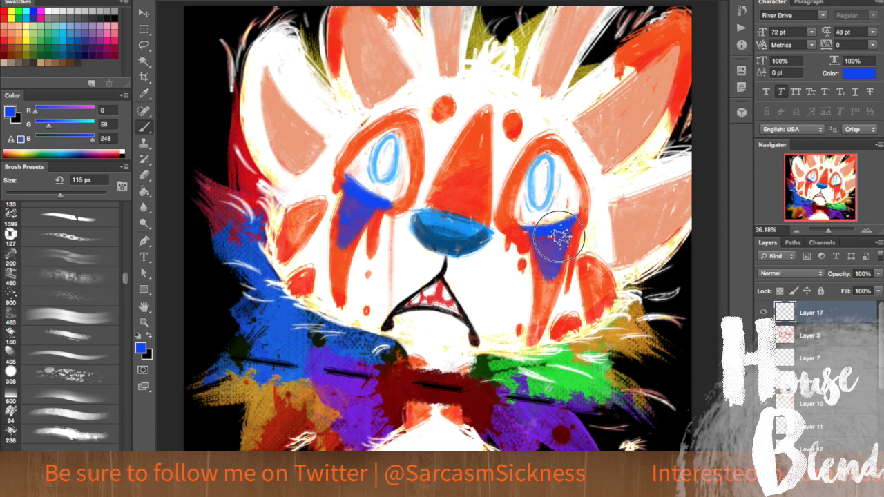
{"action": "left_click", "coordinate": [787, 273]}
{"action": "left_click", "coordinate": [787, 311]}
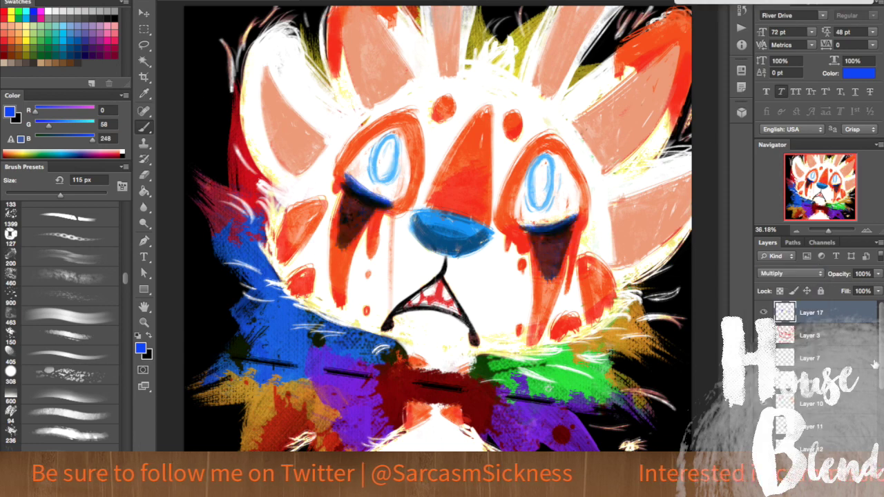
{"action": "key", "text": "super+alt+z"}
{"action": "key", "text": "super+alt+z"}
{"action": "key", "text": "super+alt+z"}
{"action": "key", "text": "super+alt+z"}
Try the 666 px textured brush preset in blue over the eye and undo the stroke
{"action": "left_click_drag", "start_coordinate": [125, 280], "coordinate": [122, 361]}
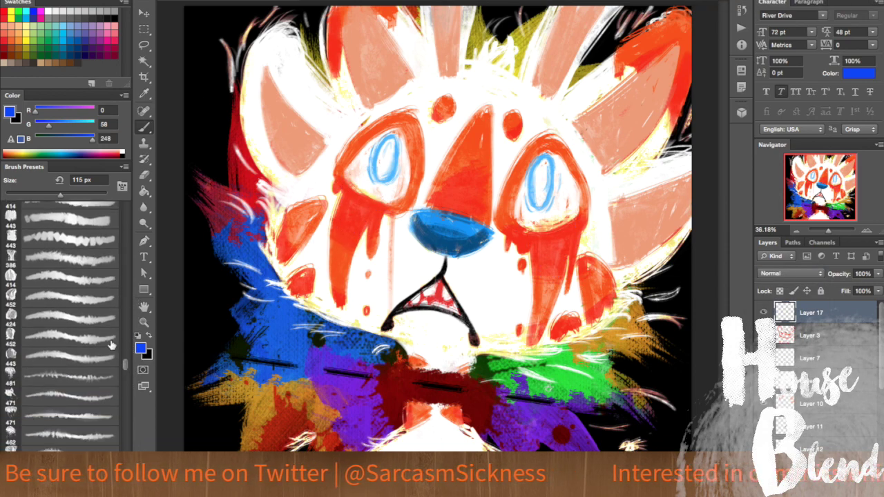
{"action": "left_click", "coordinate": [63, 257]}
{"action": "key", "text": "bracketright"}
{"action": "key", "text": "bracketright"}
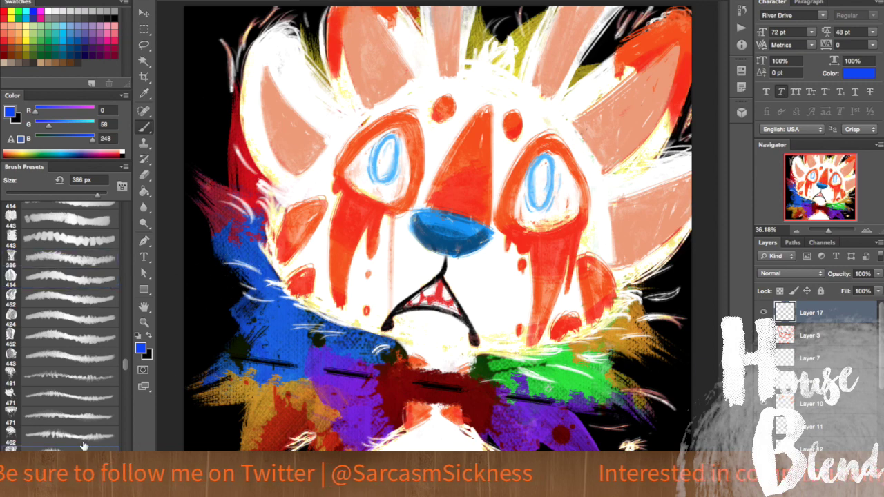
{"action": "left_click_drag", "start_coordinate": [125, 363], "coordinate": [121, 392]}
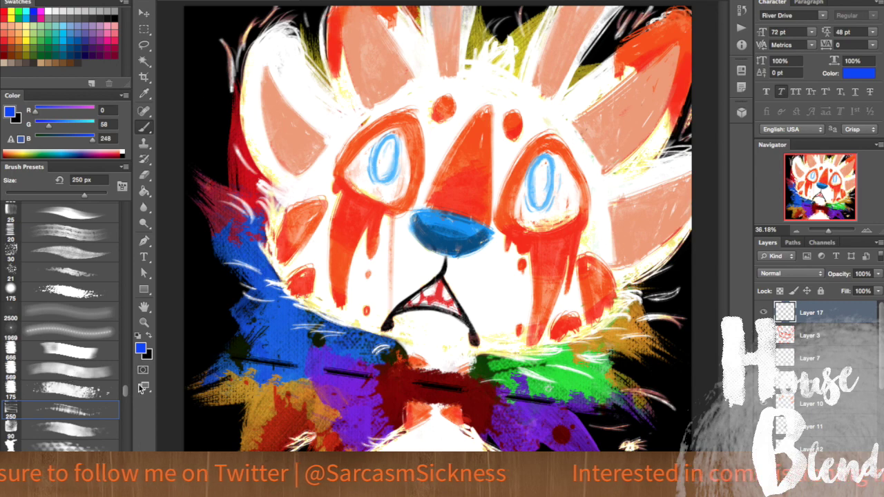
{"action": "left_click", "coordinate": [65, 350]}
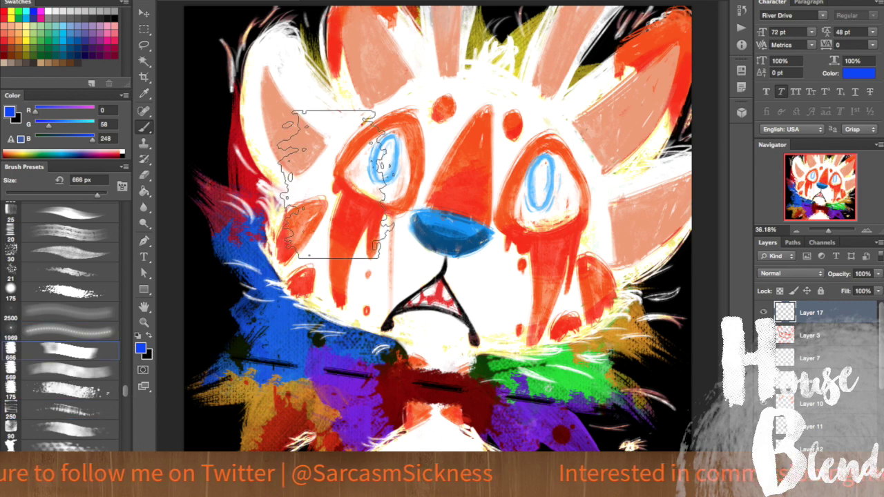
{"action": "left_click_drag", "start_coordinate": [338, 183], "coordinate": [352, 180]}
{"action": "key", "text": "ctrl+z"}
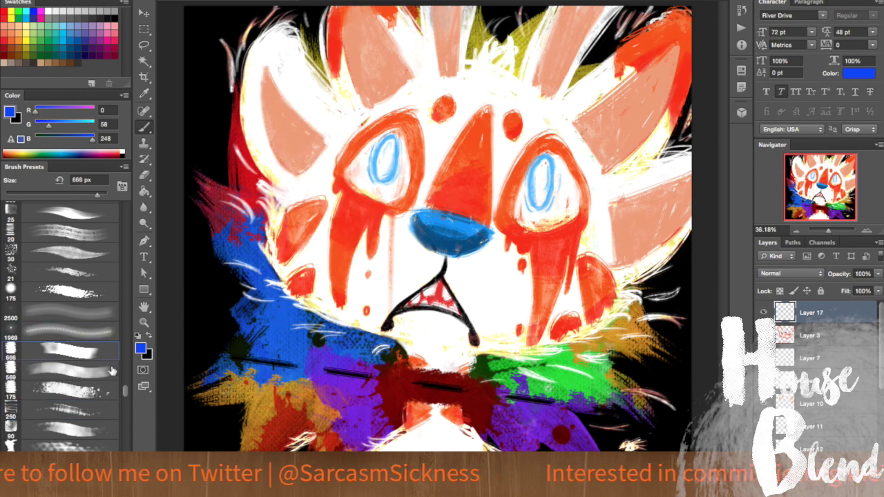
Try a blue cloud texture across the upper face and ears with the 917 px brush, and remove it
{"action": "mouse_move", "coordinate": [127, 391]}
{"action": "left_mouse_down"}
{"action": "mouse_move", "coordinate": [125, 423]}
{"action": "mouse_move", "coordinate": [120, 403]}
{"action": "left_mouse_up"}
{"action": "left_click", "coordinate": [69, 368]}
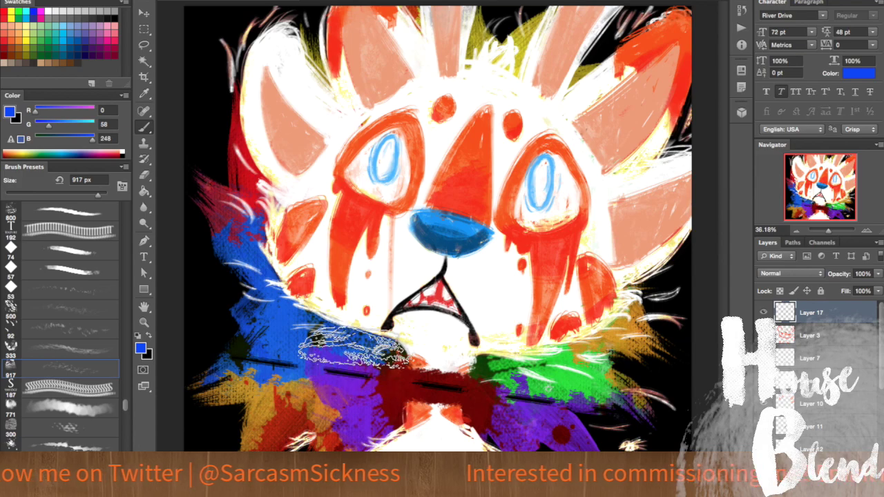
{"action": "key", "text": "super+t"}
{"action": "mouse_move", "coordinate": [430, 323]}
{"action": "left_mouse_down"}
{"action": "mouse_move", "coordinate": [488, 261]}
{"action": "mouse_move", "coordinate": [856, 176]}
{"action": "left_mouse_up"}
{"action": "mouse_move", "coordinate": [577, 230]}
{"action": "left_mouse_down"}
{"action": "mouse_move", "coordinate": [502, 129]}
{"action": "mouse_move", "coordinate": [503, 98]}
{"action": "left_mouse_up"}
{"action": "left_click_drag", "start_coordinate": [191, 190], "coordinate": [3, 390]}
{"action": "mouse_move", "coordinate": [446, 171]}
{"action": "left_mouse_down"}
{"action": "mouse_move", "coordinate": [484, 213]}
{"action": "mouse_move", "coordinate": [487, 290]}
{"action": "mouse_move", "coordinate": [487, 248]}
{"action": "left_mouse_up"}
{"action": "key", "text": "b"}
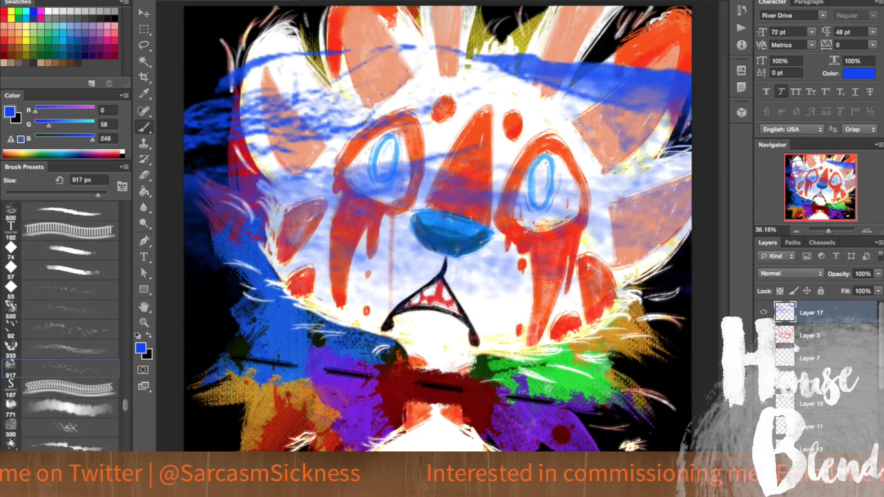
{"action": "key", "text": "Delete"}
Try a blue radial line burst centred on the face with the 2500 px brush preset, and delete its layer
{"action": "left_click", "coordinate": [69, 287]}
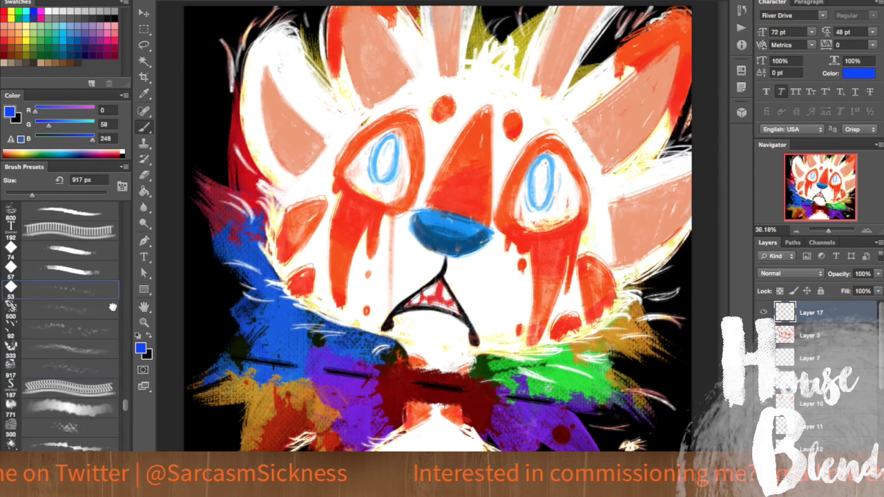
{"action": "left_click", "coordinate": [69, 329]}
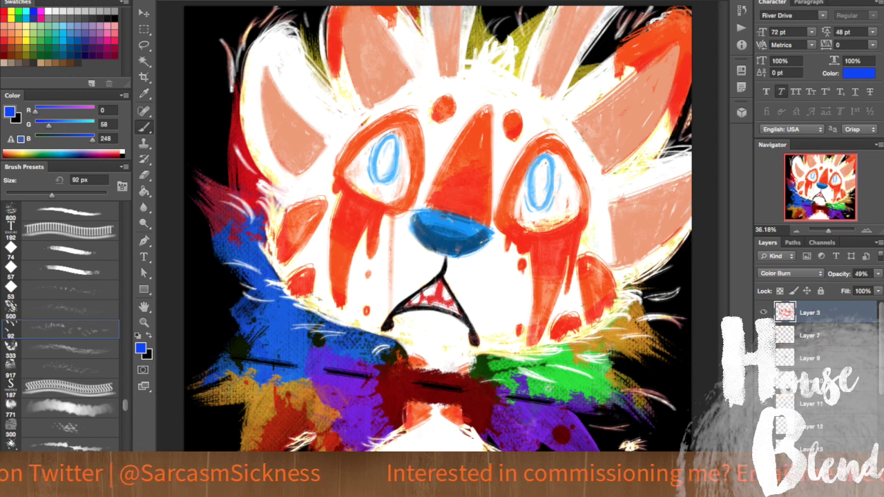
{"action": "left_click_drag", "start_coordinate": [124, 407], "coordinate": [123, 403]}
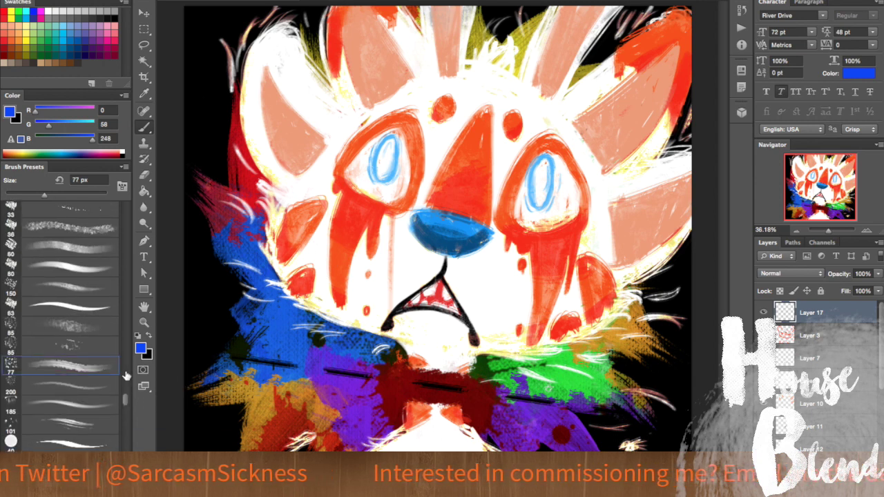
{"action": "scroll", "coordinate": [126, 394], "scroll_direction": "up", "scroll_amount": 5}
{"action": "left_click", "coordinate": [69, 413]}
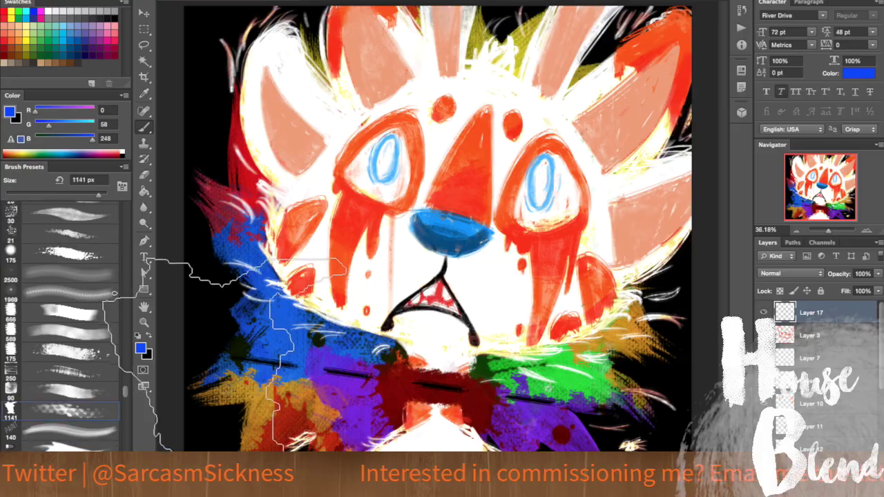
{"action": "left_click", "coordinate": [69, 373]}
{"action": "left_click", "coordinate": [90, 277]}
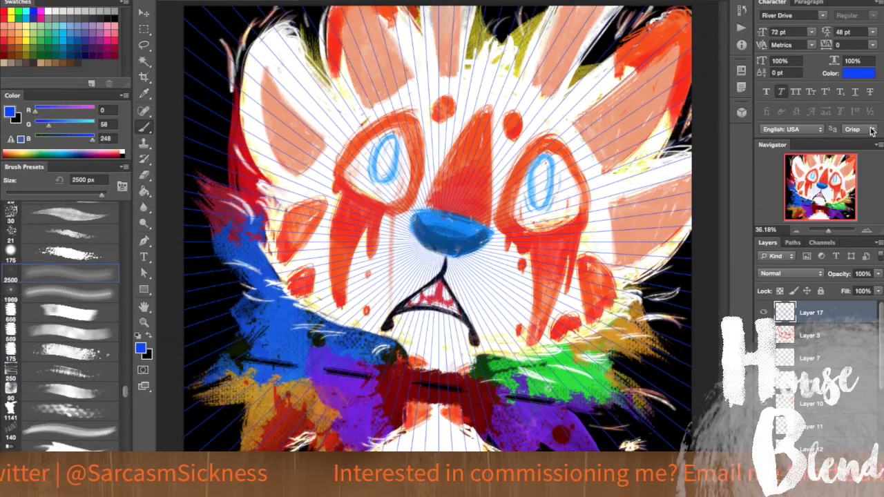
{"action": "key", "text": "Delete"}
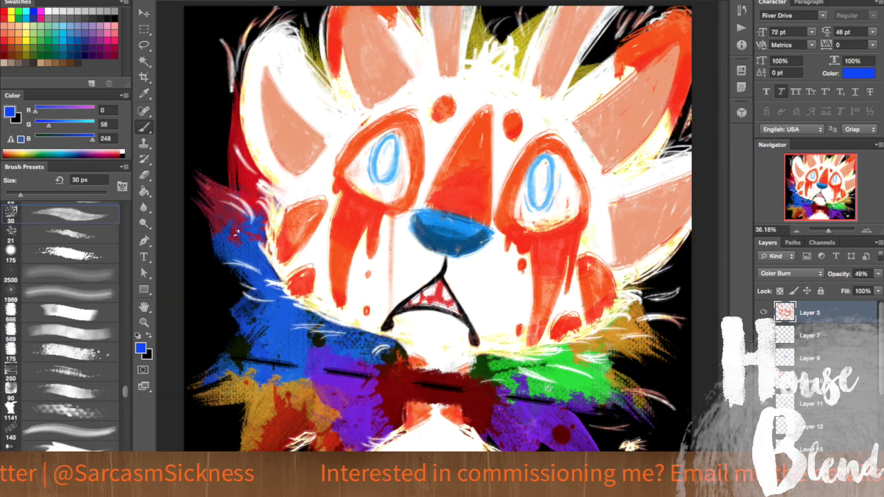
Add a new layer above Layer 3 and paint blue shading over the ears, cheeks and chin with the 175 px textured brush
{"action": "left_click", "coordinate": [86, 254]}
{"action": "mouse_move", "coordinate": [332, 234]}
{"action": "left_mouse_down"}
{"action": "mouse_move", "coordinate": [389, 274]}
{"action": "mouse_move", "coordinate": [483, 290]}
{"action": "left_mouse_up"}
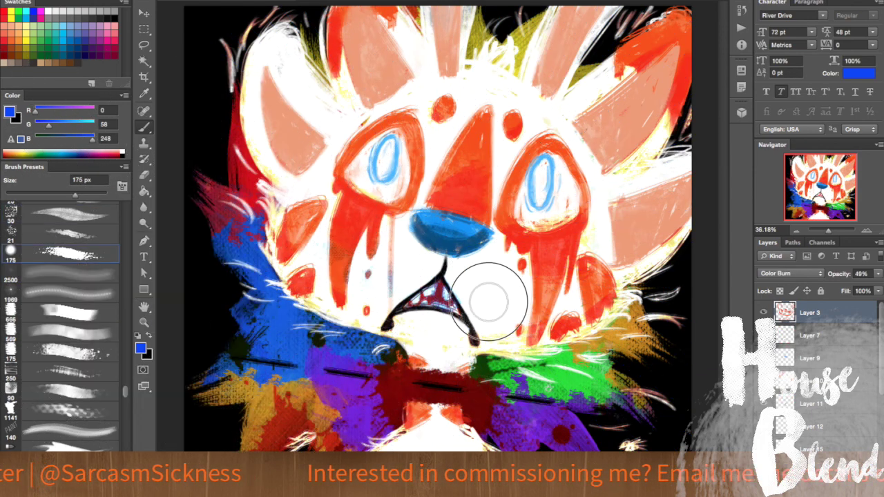
{"action": "key", "text": "ctrl+shift+alt+n"}
{"action": "mouse_move", "coordinate": [276, 235]}
{"action": "left_mouse_down"}
{"action": "mouse_move", "coordinate": [305, 223]}
{"action": "mouse_move", "coordinate": [324, 273]}
{"action": "mouse_move", "coordinate": [388, 298]}
{"action": "mouse_move", "coordinate": [433, 335]}
{"action": "mouse_move", "coordinate": [532, 318]}
{"action": "mouse_move", "coordinate": [583, 293]}
{"action": "mouse_move", "coordinate": [632, 290]}
{"action": "mouse_move", "coordinate": [693, 221]}
{"action": "mouse_move", "coordinate": [685, 188]}
{"action": "mouse_move", "coordinate": [655, 243]}
{"action": "mouse_move", "coordinate": [709, 183]}
{"action": "mouse_move", "coordinate": [621, 146]}
{"action": "mouse_move", "coordinate": [627, 164]}
{"action": "mouse_move", "coordinate": [690, 40]}
{"action": "mouse_move", "coordinate": [563, 56]}
{"action": "mouse_move", "coordinate": [596, 21]}
{"action": "mouse_move", "coordinate": [417, 52]}
{"action": "mouse_move", "coordinate": [345, 17]}
{"action": "mouse_move", "coordinate": [342, 62]}
{"action": "mouse_move", "coordinate": [350, 1]}
{"action": "mouse_move", "coordinate": [274, 105]}
{"action": "mouse_move", "coordinate": [258, 72]}
{"action": "mouse_move", "coordinate": [259, 112]}
{"action": "mouse_move", "coordinate": [287, 174]}
{"action": "mouse_move", "coordinate": [315, 163]}
{"action": "mouse_move", "coordinate": [281, 253]}
{"action": "mouse_move", "coordinate": [430, 357]}
{"action": "mouse_move", "coordinate": [448, 398]}
{"action": "mouse_move", "coordinate": [432, 442]}
{"action": "left_mouse_up"}
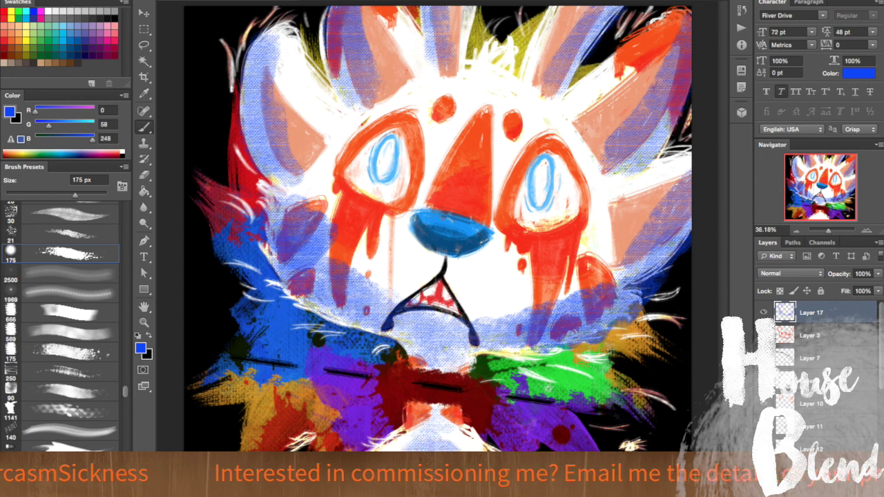
Add blue shading to the nose bridge, the lower part of both eyes and the drips below them
{"action": "mouse_move", "coordinate": [454, 199]}
{"action": "left_mouse_down"}
{"action": "mouse_move", "coordinate": [483, 201]}
{"action": "mouse_move", "coordinate": [473, 172]}
{"action": "left_mouse_up"}
{"action": "left_click_drag", "start_coordinate": [354, 184], "coordinate": [388, 201]}
{"action": "left_click_drag", "start_coordinate": [342, 235], "coordinate": [344, 261]}
{"action": "mouse_move", "coordinate": [523, 219]}
{"action": "left_mouse_down"}
{"action": "mouse_move", "coordinate": [568, 202]}
{"action": "mouse_move", "coordinate": [528, 304]}
{"action": "mouse_move", "coordinate": [601, 297]}
{"action": "mouse_move", "coordinate": [683, 212]}
{"action": "left_mouse_up"}
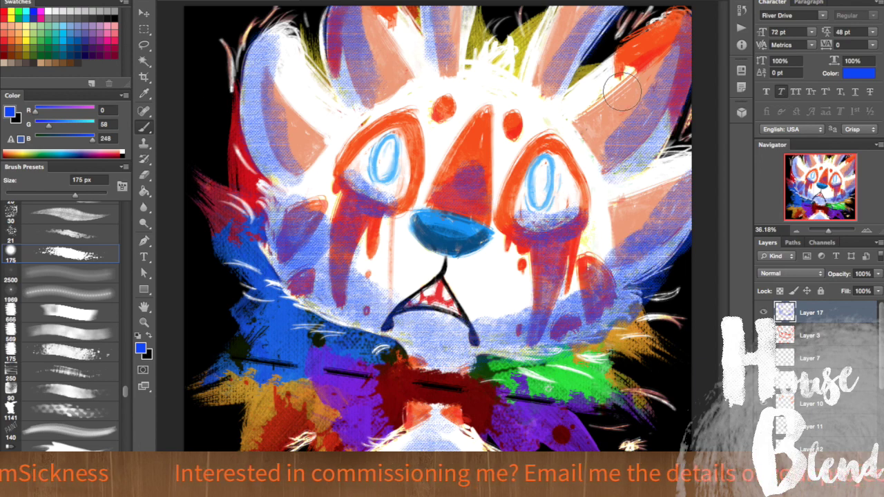
Reduce the brush to 34 px and paint blue shading along the top of the head at the base of the ears
{"action": "right_click", "coordinate": [224, 29]}
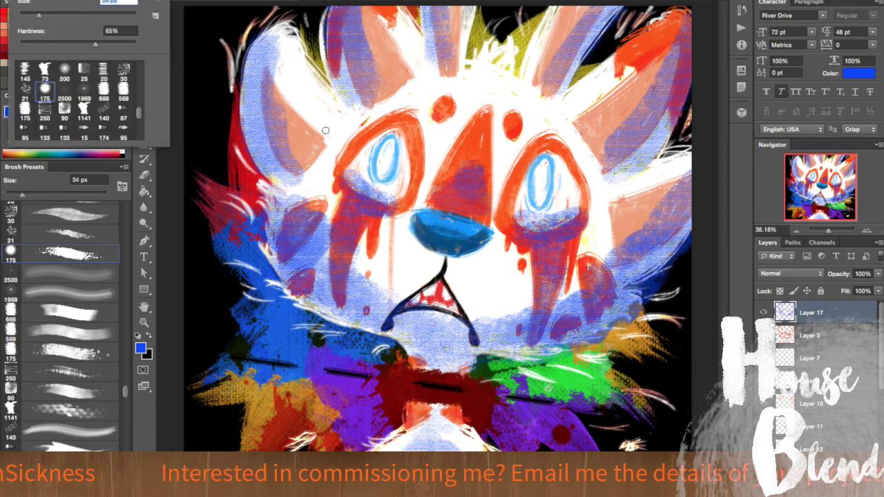
{"action": "left_click", "coordinate": [328, 109]}
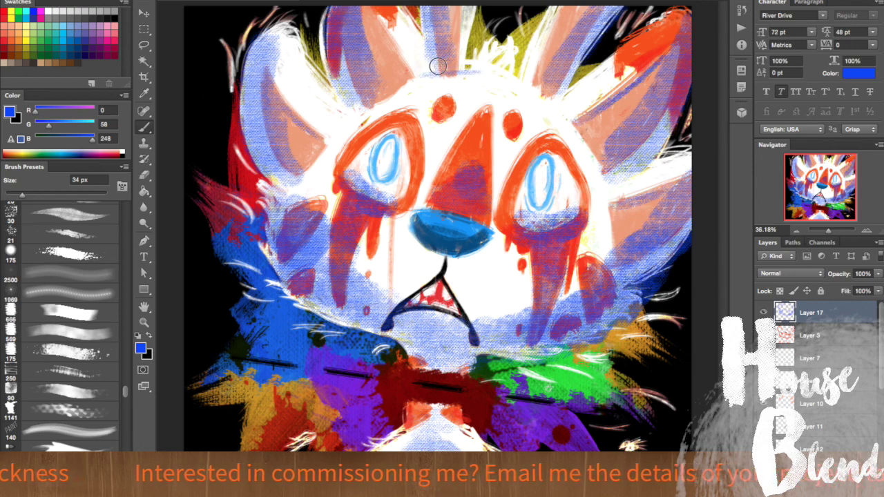
{"action": "left_click_drag", "start_coordinate": [307, 173], "coordinate": [421, 86]}
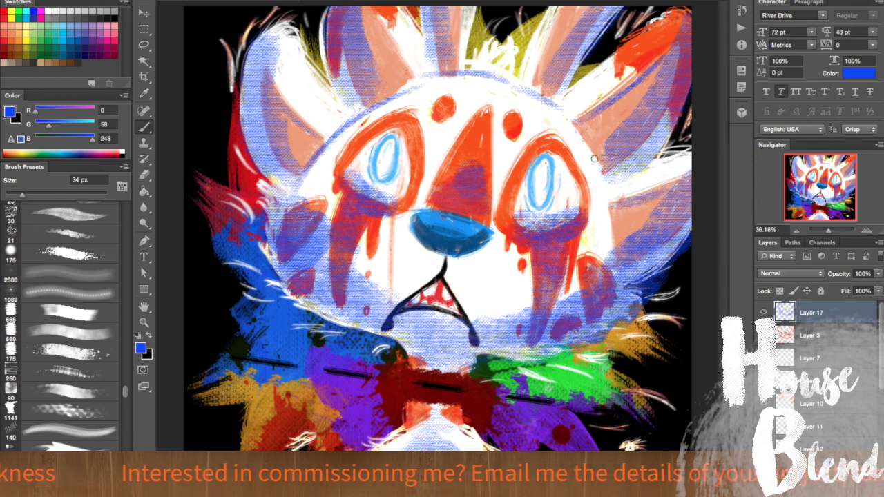
Lower the blue shading layer's opacity to 40%
{"action": "left_click", "coordinate": [796, 273]}
{"action": "left_click", "coordinate": [801, 309]}
{"action": "mouse_move", "coordinate": [848, 275]}
{"action": "left_mouse_down"}
{"action": "mouse_move", "coordinate": [797, 292]}
{"action": "mouse_move", "coordinate": [849, 276]}
{"action": "left_mouse_up"}
Compare the blend modes on the blue shading layer one after another, from Color Burn through Luminosity
{"action": "left_click", "coordinate": [794, 274]}
{"action": "left_click", "coordinate": [803, 281]}
{"action": "left_click", "coordinate": [803, 273]}
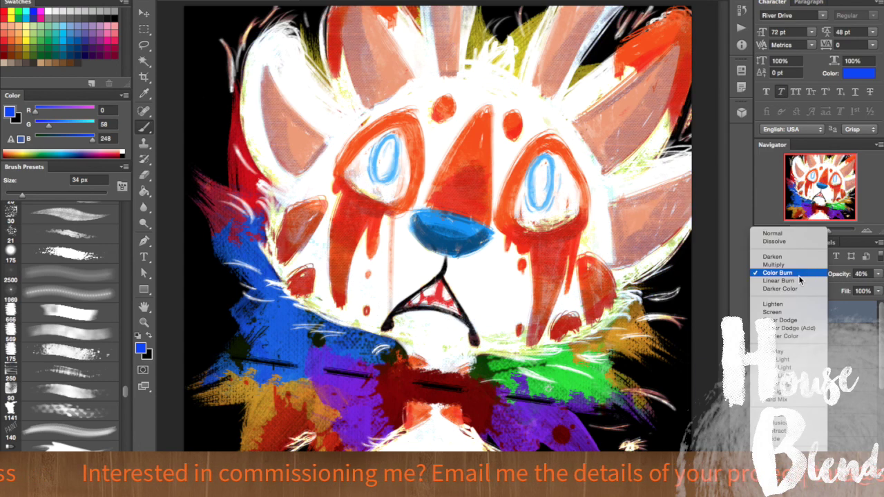
{"action": "left_click", "coordinate": [805, 269]}
{"action": "left_click", "coordinate": [805, 273]}
{"action": "left_click", "coordinate": [803, 274]}
{"action": "left_click", "coordinate": [802, 272]}
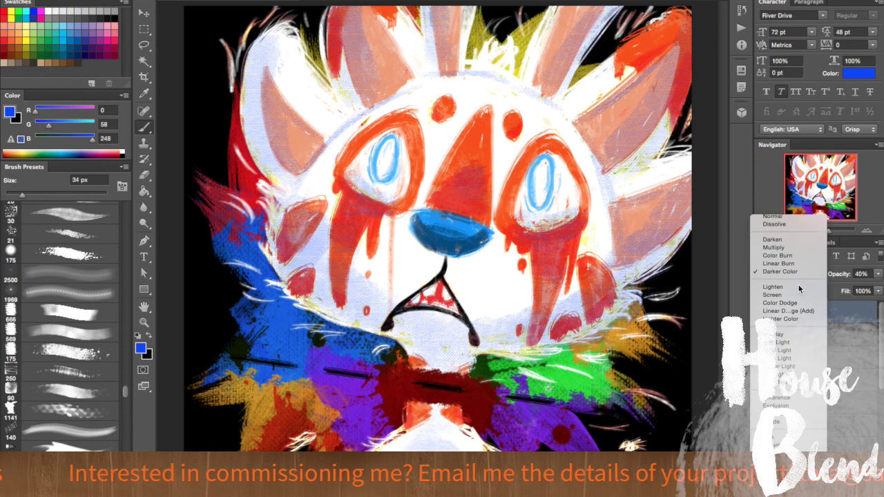
{"action": "left_click", "coordinate": [799, 285]}
{"action": "left_click", "coordinate": [805, 272]}
{"action": "left_click", "coordinate": [806, 279]}
{"action": "left_click", "coordinate": [806, 272]}
{"action": "left_click", "coordinate": [801, 279]}
{"action": "left_click", "coordinate": [801, 277]}
{"action": "left_click", "coordinate": [796, 282]}
{"action": "left_click", "coordinate": [802, 274]}
{"action": "left_click", "coordinate": [790, 344]}
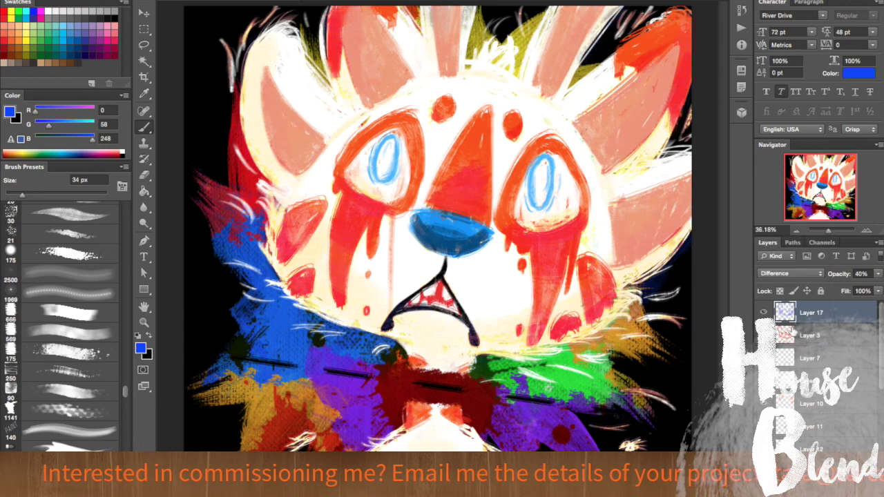
{"action": "left_click", "coordinate": [793, 276]}
{"action": "left_click", "coordinate": [795, 283]}
{"action": "left_click", "coordinate": [800, 276]}
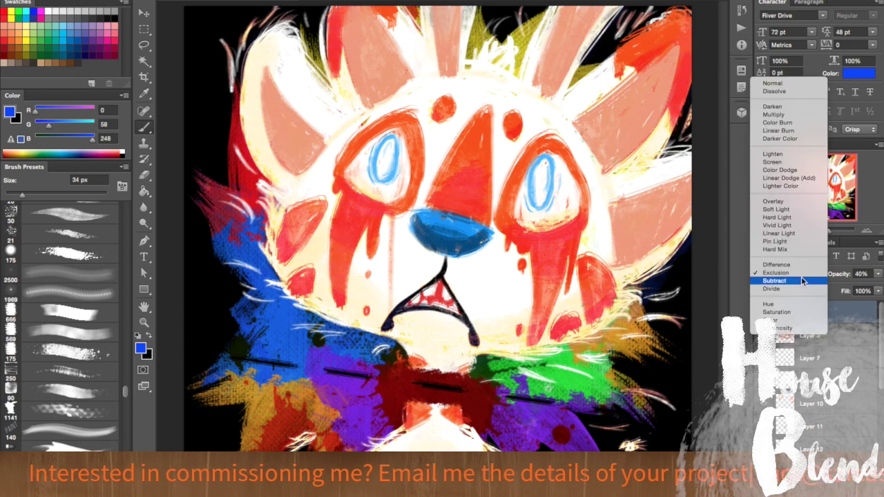
{"action": "left_click", "coordinate": [797, 281]}
{"action": "left_click", "coordinate": [801, 276]}
{"action": "left_click", "coordinate": [800, 284]}
{"action": "left_click", "coordinate": [801, 277]}
{"action": "left_click", "coordinate": [797, 288]}
{"action": "left_click", "coordinate": [797, 276]}
{"action": "left_click", "coordinate": [799, 282]}
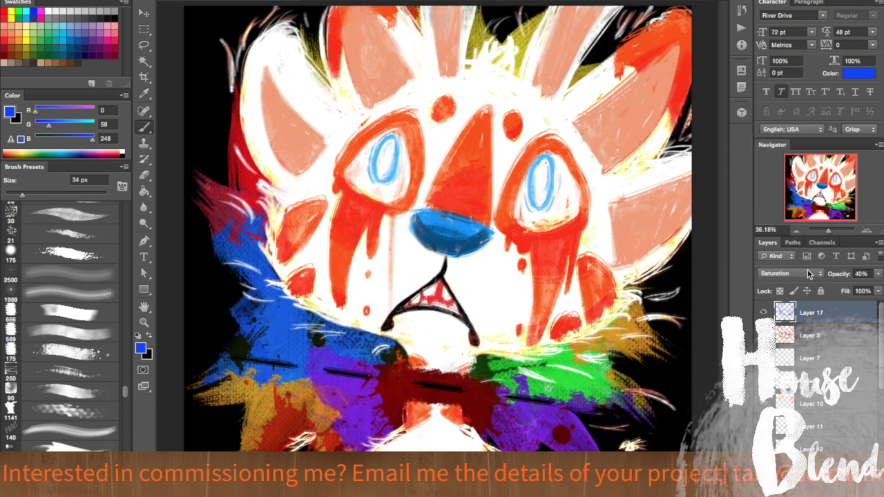
{"action": "left_click", "coordinate": [800, 276]}
{"action": "left_click", "coordinate": [799, 288]}
{"action": "left_click", "coordinate": [801, 277]}
{"action": "left_click", "coordinate": [801, 273]}
Set the blue shading layer's blend mode to Difference
{"action": "left_click", "coordinate": [802, 277]}
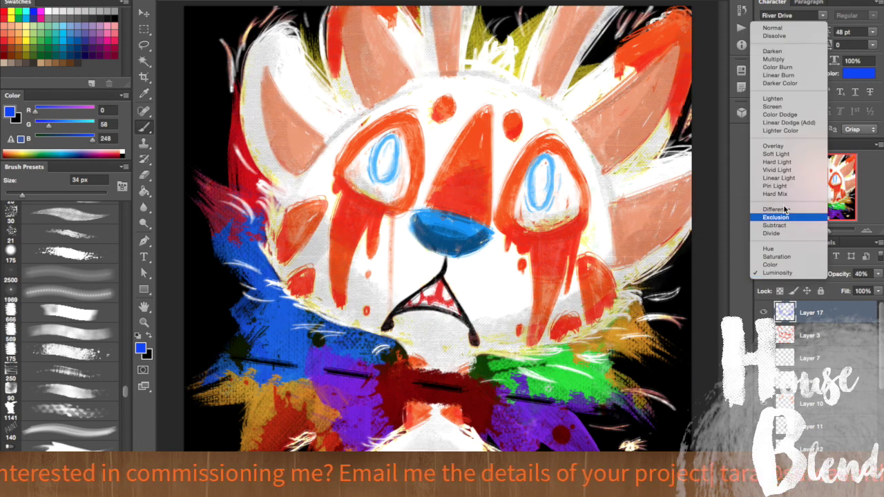
{"action": "left_click", "coordinate": [776, 209]}
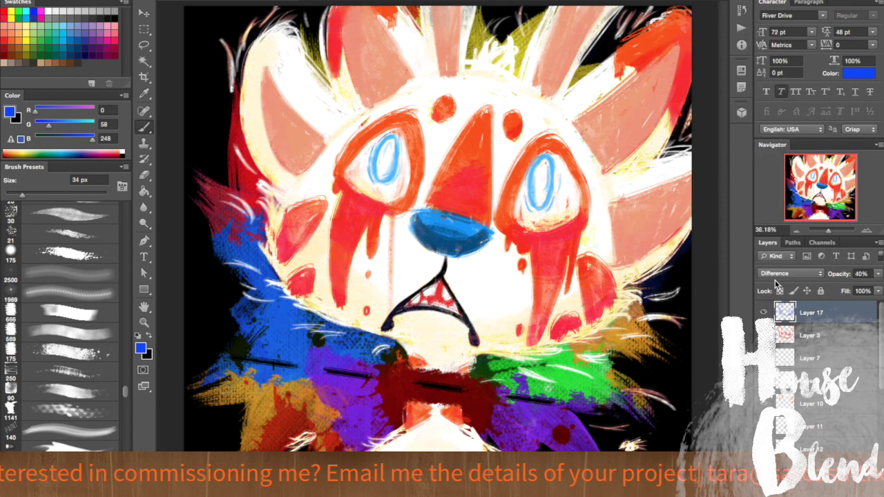
{"action": "key", "text": "e"}
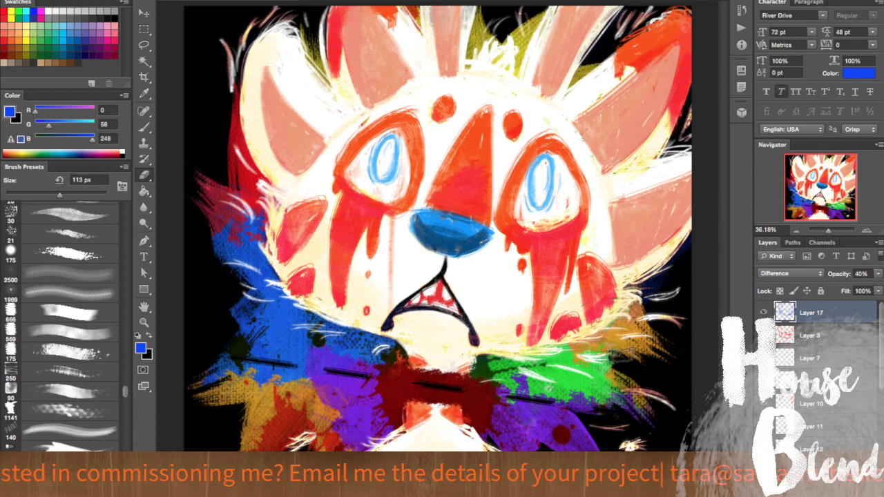
Set the foreground colour to the lighter nose blue (0, 146, 248) and select Layer 9
{"action": "key", "text": "b"}
{"action": "left_click", "coordinate": [467, 229], "text": "alt"}
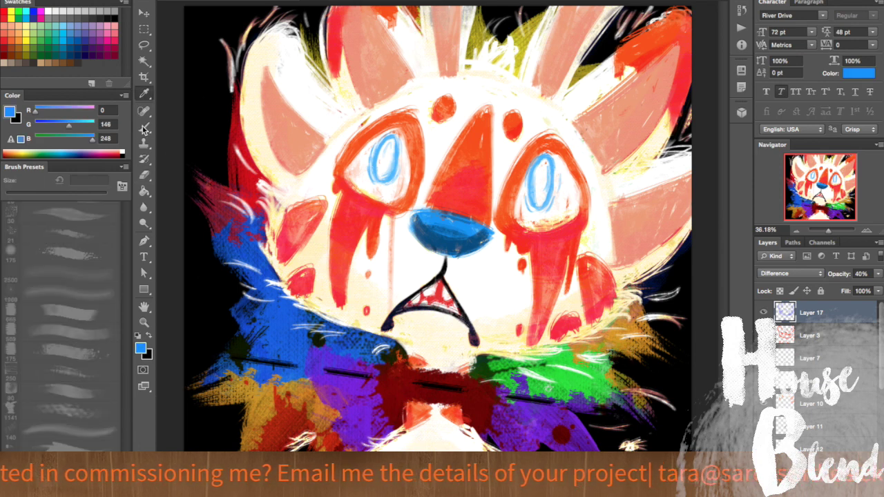
{"action": "left_click", "coordinate": [821, 381]}
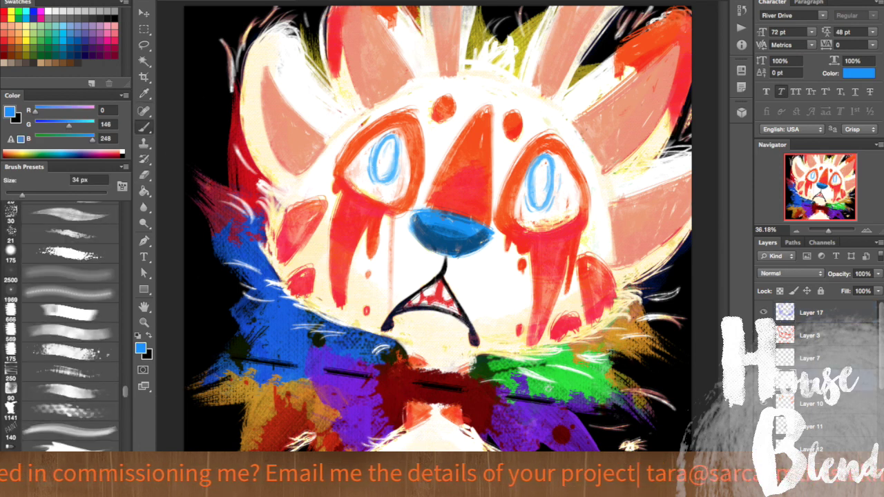
Try light blue marks on the white chest below the collar, using the 90 px preset and a 49 px textured brush
{"action": "key", "text": "comma"}
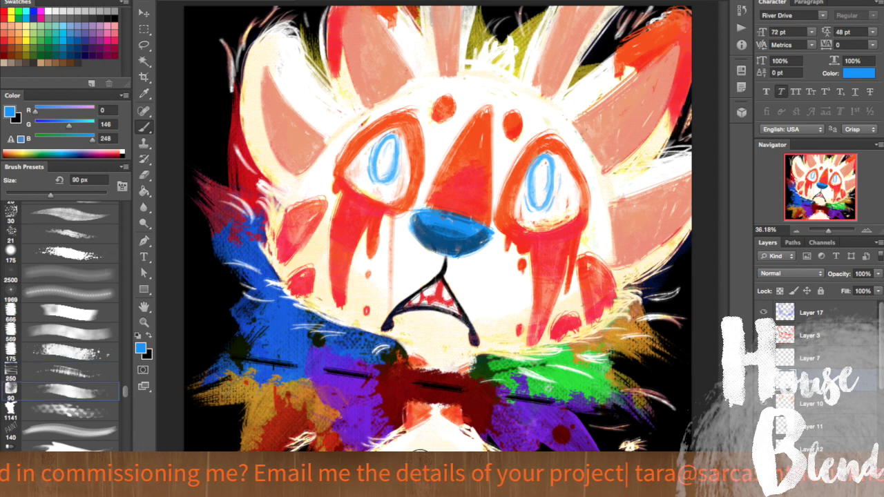
{"action": "left_click", "coordinate": [98, 255]}
{"action": "left_click", "coordinate": [27, 1]}
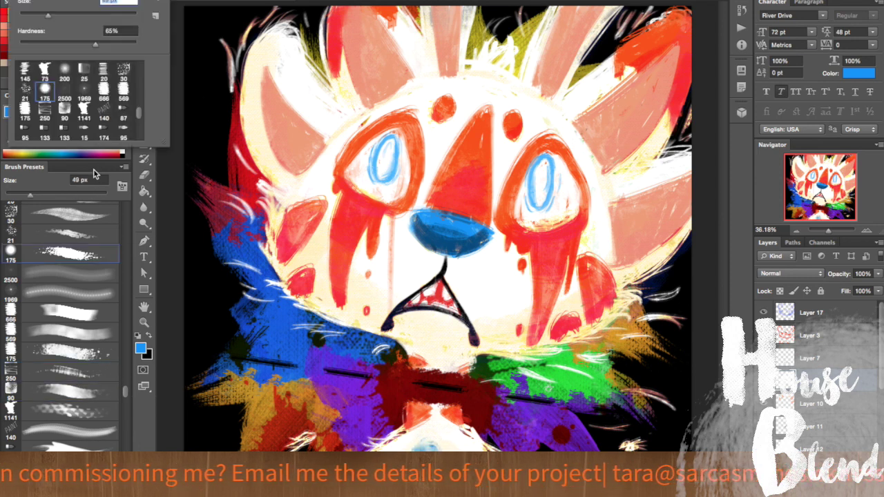
{"action": "left_click", "coordinate": [96, 239]}
{"action": "key", "text": "e"}
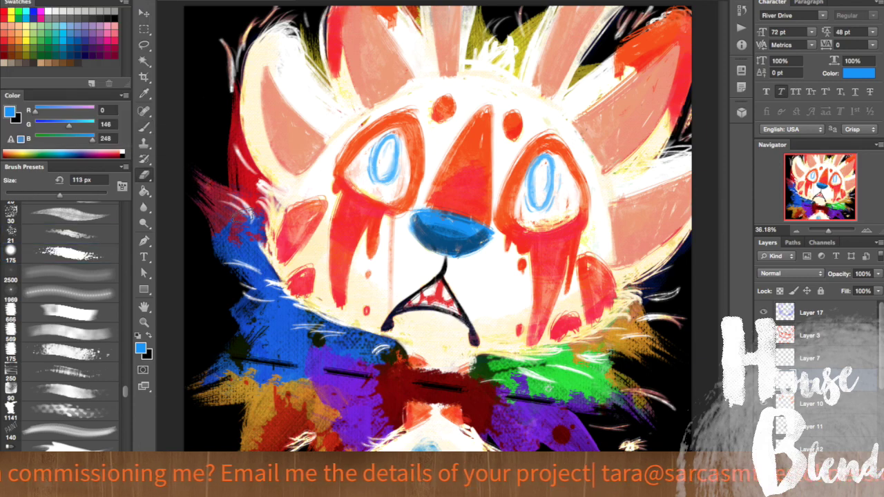
Paint light blue strokes on the white chest below the collar with the 150 px brush preset
{"action": "left_click", "coordinate": [116, 391]}
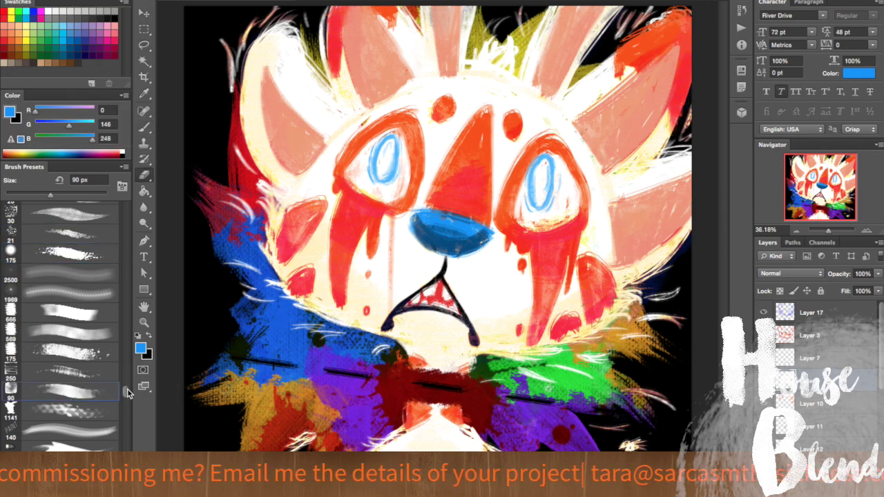
{"action": "scroll", "coordinate": [123, 395], "scroll_direction": "down", "scroll_amount": 3}
{"action": "scroll", "coordinate": [126, 395], "scroll_direction": "down", "scroll_amount": 5}
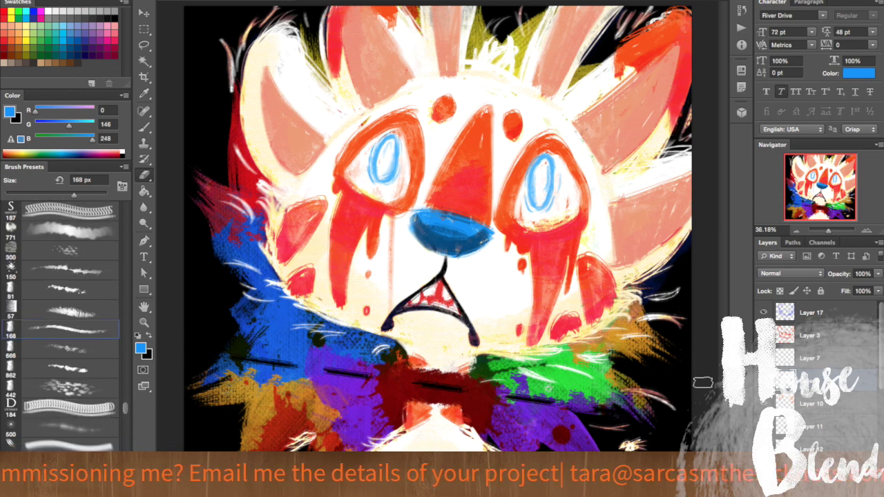
{"action": "left_click", "coordinate": [145, 125]}
{"action": "scroll", "coordinate": [122, 389], "scroll_direction": "up", "scroll_amount": 3}
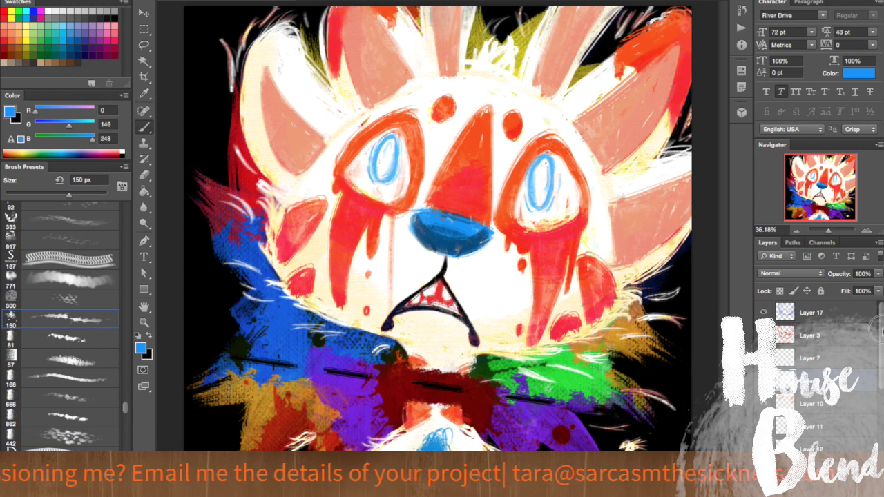
Add a new layer above Layer 17 and make black the foreground colour
{"action": "left_click", "coordinate": [863, 315]}
{"action": "left_click", "coordinate": [147, 337]}
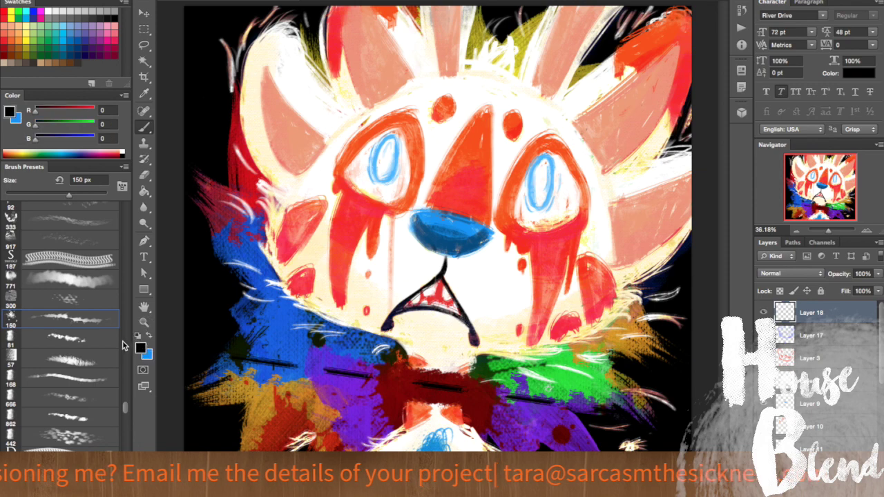
Try a black chain stroke across the collar with a chain brush at 332 px, and undo it
{"action": "left_click", "coordinate": [125, 408]}
{"action": "left_click", "coordinate": [576, 225]}
{"action": "left_click_drag", "start_coordinate": [127, 407], "coordinate": [126, 415]}
{"action": "scroll", "coordinate": [100, 384], "scroll_direction": "up", "scroll_amount": 3}
{"action": "left_click", "coordinate": [41, 0]}
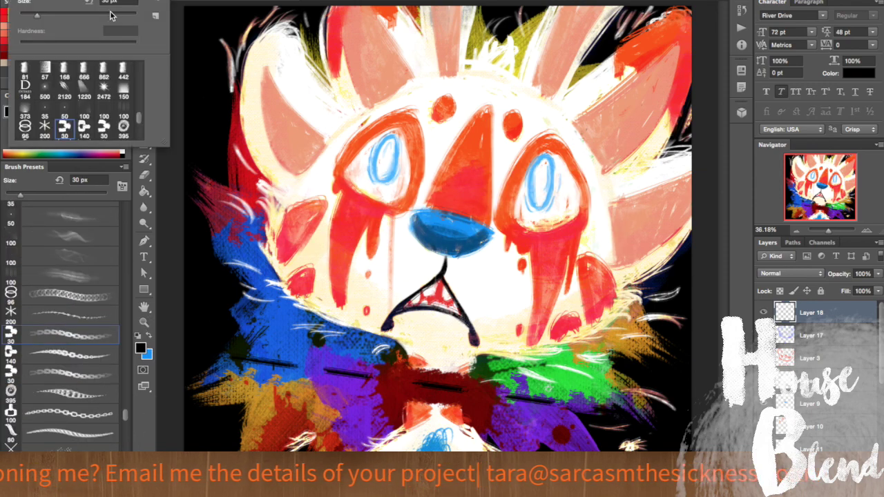
{"action": "mouse_move", "coordinate": [197, 207]}
{"action": "left_mouse_down"}
{"action": "mouse_move", "coordinate": [346, 349]}
{"action": "mouse_move", "coordinate": [622, 424]}
{"action": "left_mouse_up"}
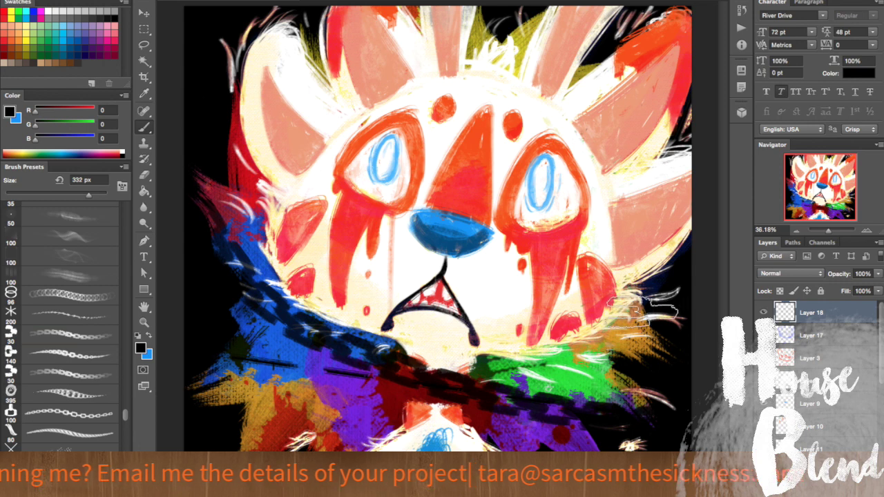
{"action": "key", "text": "ctrl+z"}
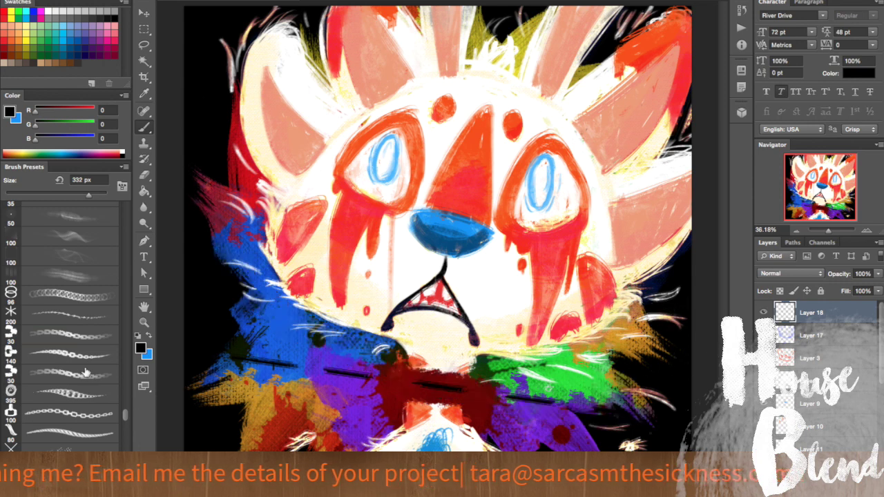
Set the foreground colour to white and try 332 px chain strokes across the lower body and the creature's ear
{"action": "left_click", "coordinate": [138, 335]}
{"action": "left_click", "coordinate": [148, 336]}
{"action": "left_click_drag", "start_coordinate": [521, 454], "coordinate": [746, 346]}
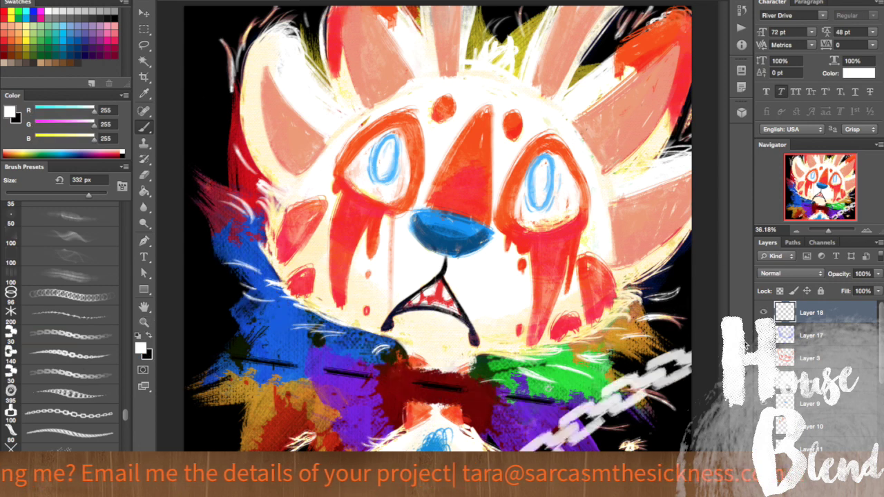
{"action": "left_click_drag", "start_coordinate": [222, 185], "coordinate": [418, 12]}
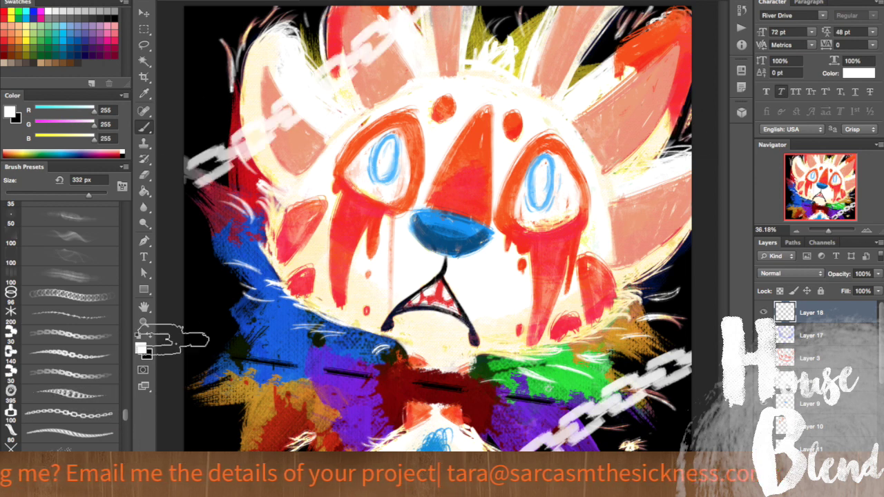
{"action": "left_click_drag", "start_coordinate": [187, 319], "coordinate": [332, 371]}
{"action": "key", "text": "ctrl+z"}
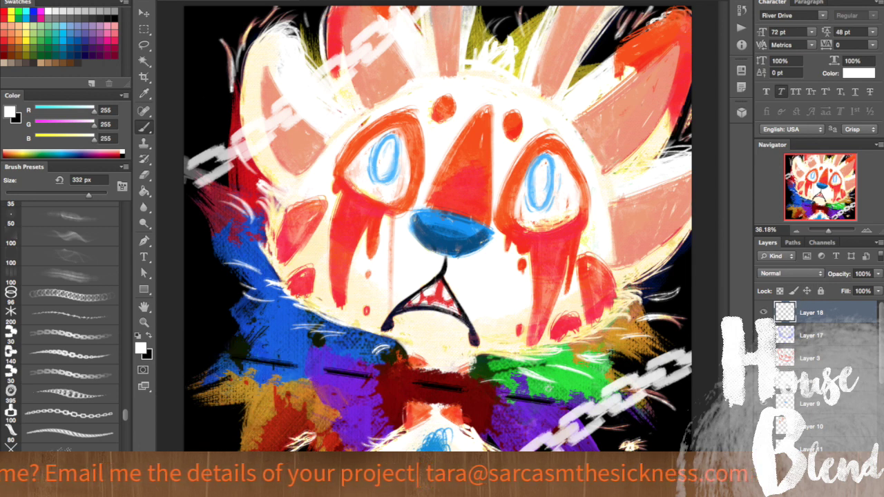
Try diagonal white strokes beside the chest with the 100 px chain brush preset, undoing each one
{"action": "left_click", "coordinate": [69, 414]}
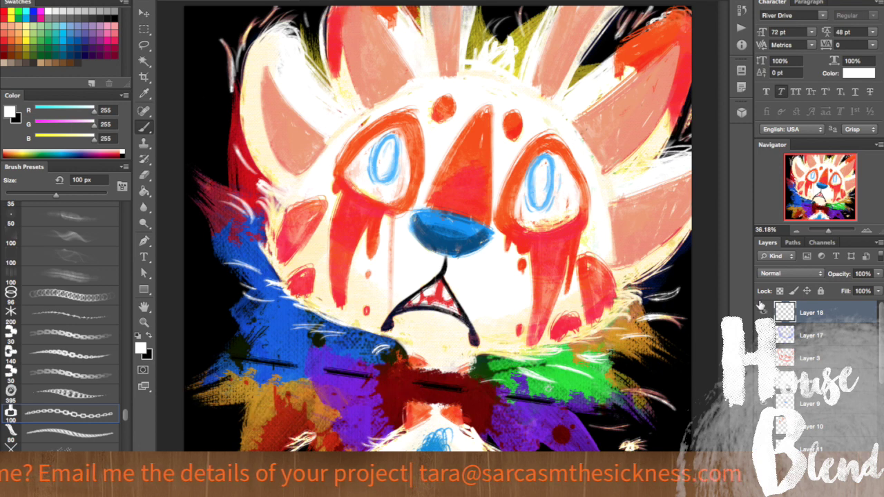
{"action": "mouse_move", "coordinate": [538, 446]}
{"action": "left_mouse_down"}
{"action": "mouse_move", "coordinate": [569, 410]}
{"action": "mouse_move", "coordinate": [693, 337]}
{"action": "left_mouse_up"}
{"action": "key", "text": "ctrl+z"}
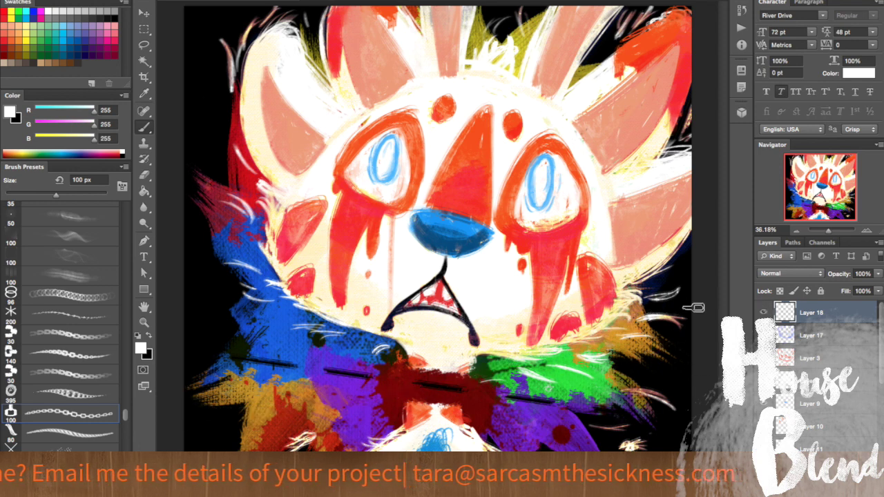
{"action": "left_click_drag", "start_coordinate": [693, 299], "coordinate": [553, 450]}
{"action": "key", "text": "ctrl+z"}
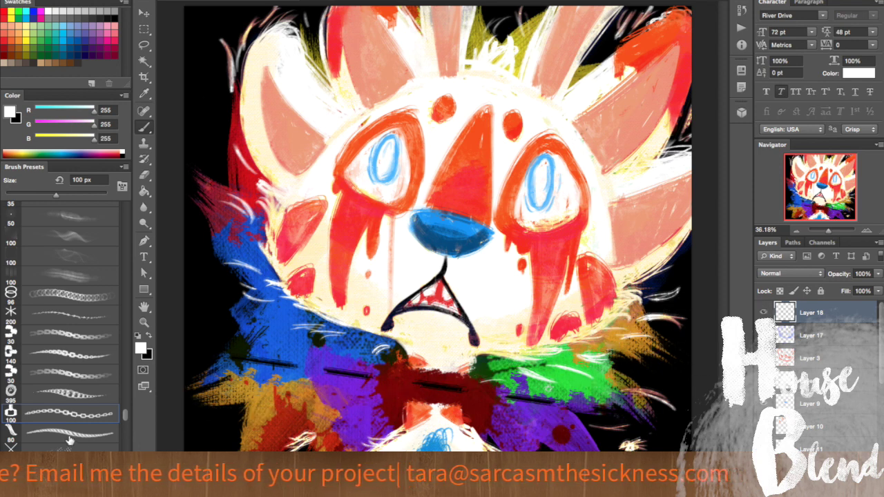
Try white barbed-wire strokes across the collar with the 200 px preset, undoing each one
{"action": "left_click", "coordinate": [69, 434]}
{"action": "left_click", "coordinate": [69, 313]}
{"action": "left_click_drag", "start_coordinate": [207, 376], "coordinate": [700, 307]}
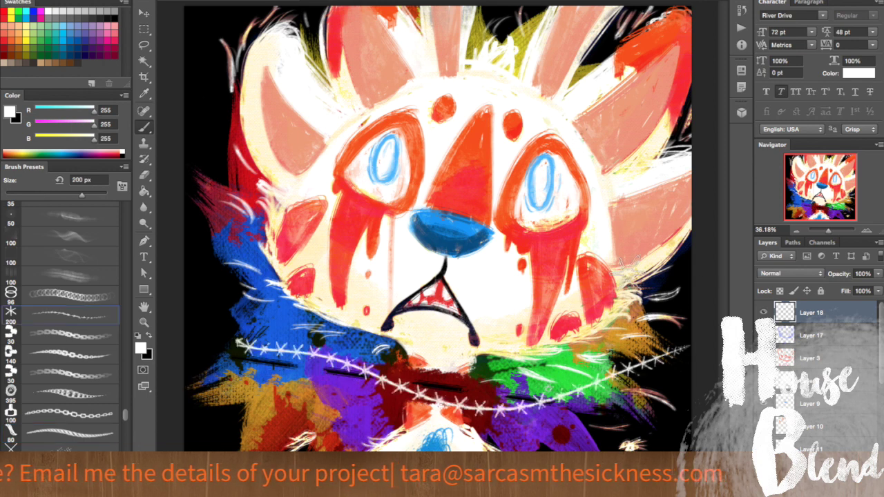
{"action": "key", "text": "ctrl+z"}
{"action": "left_click_drag", "start_coordinate": [185, 316], "coordinate": [279, 445]}
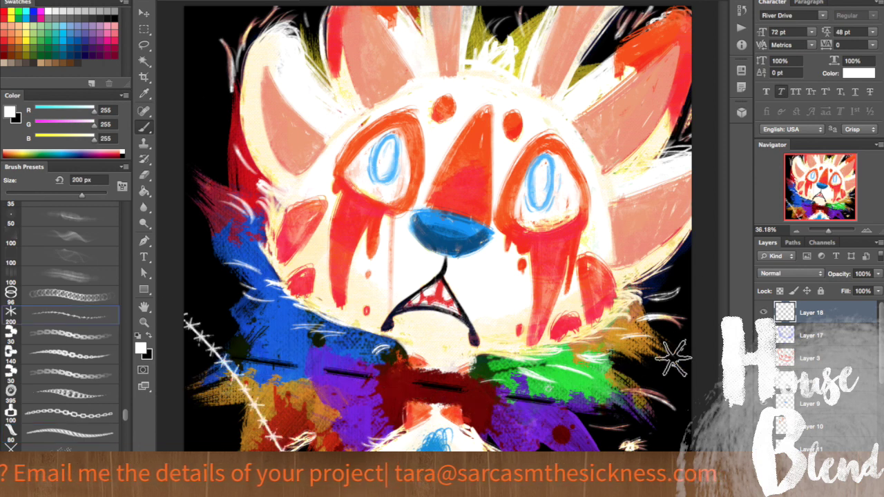
{"action": "key", "text": "ctrl+z"}
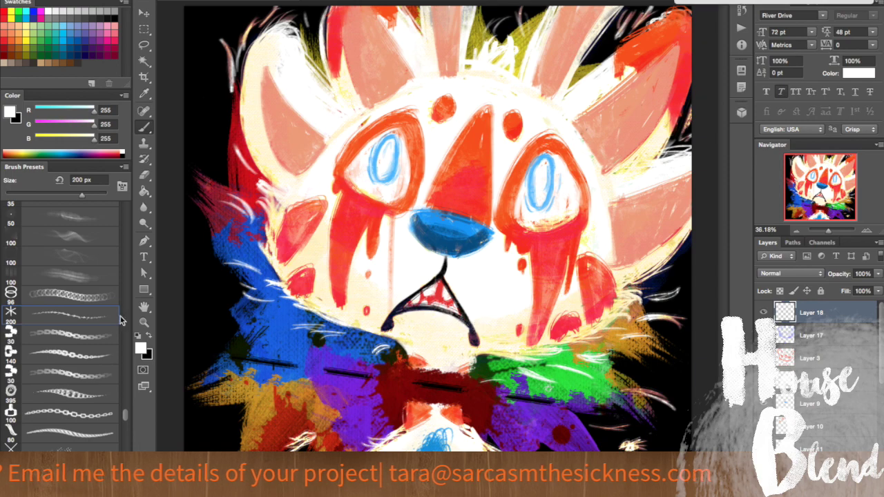
Scatter white speckles over the dark background and collar on the creature's left side of the canvas with the 2500 px splatter preset
{"action": "left_click", "coordinate": [100, 278]}
{"action": "scroll", "coordinate": [118, 415], "scroll_direction": "up", "scroll_amount": 2}
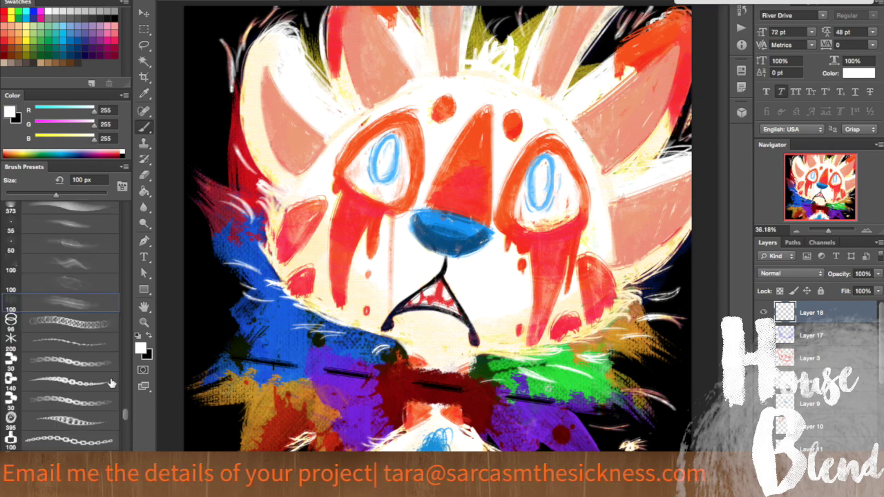
{"action": "scroll", "coordinate": [124, 418], "scroll_direction": "down", "scroll_amount": 5}
{"action": "left_click", "coordinate": [69, 440]}
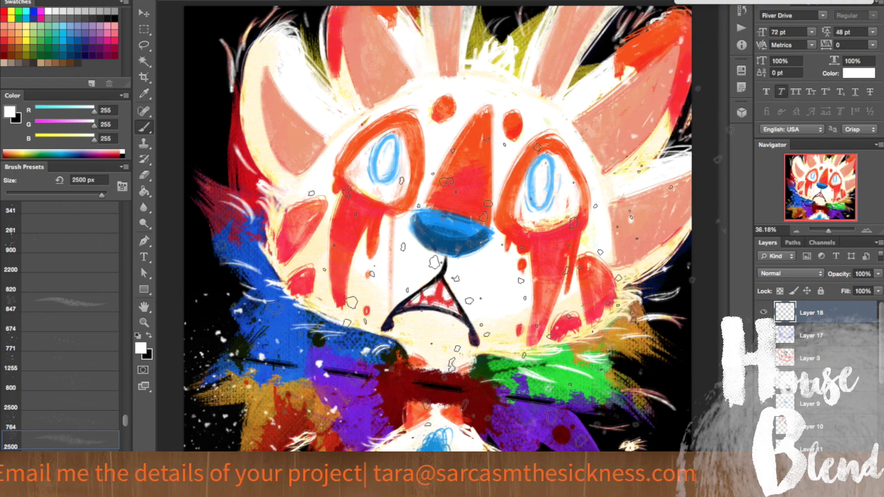
{"action": "key", "text": "ctrl+d"}
{"action": "left_click", "coordinate": [188, 111]}
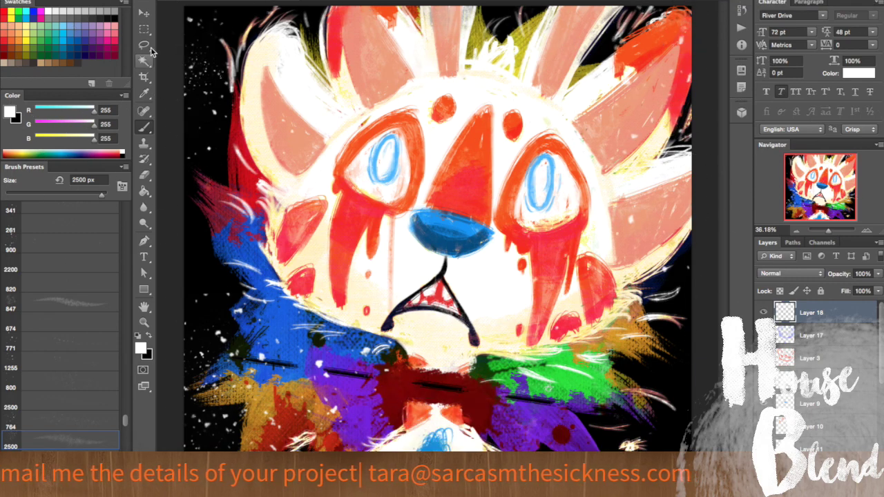
Stamp a white cartoon face with a 500 px brush on a new layer, beside the chest below the green collar fur
{"action": "left_click", "coordinate": [144, 13]}
{"action": "key", "text": "b"}
{"action": "scroll", "coordinate": [125, 419], "scroll_direction": "up", "scroll_amount": 5}
{"action": "left_click_drag", "start_coordinate": [125, 419], "coordinate": [126, 395]}
{"action": "left_click", "coordinate": [76, 373]}
{"action": "left_click", "coordinate": [857, 488]}
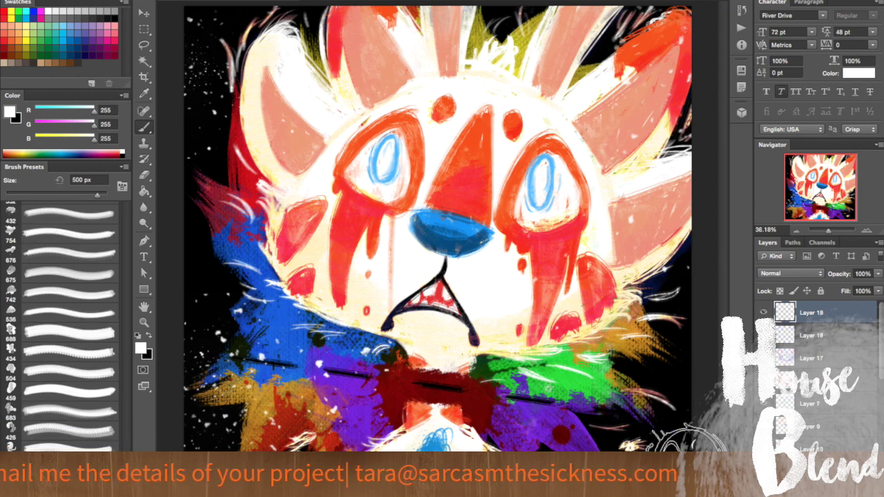
{"action": "left_click", "coordinate": [634, 418]}
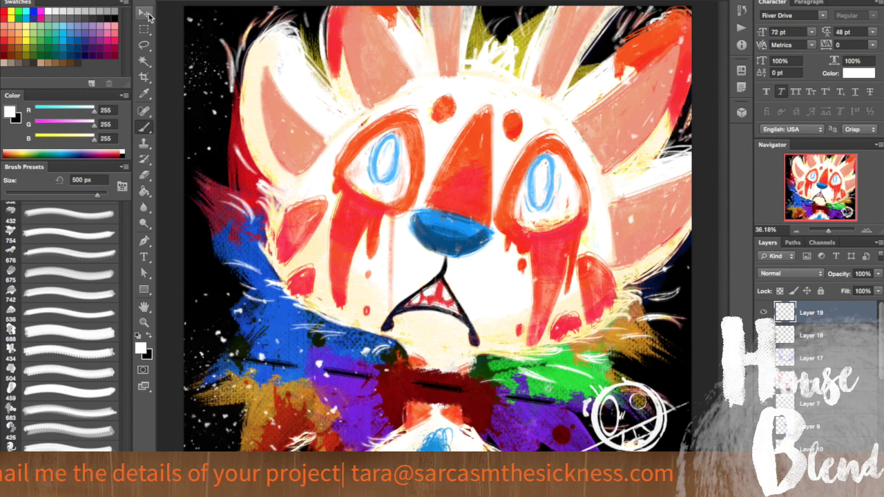
Scale down the stamped cartoon face and place it at the lower edge beside the chest
{"action": "key", "text": "ctrl+t"}
{"action": "left_click_drag", "start_coordinate": [689, 378], "coordinate": [558, 446]}
{"action": "key", "text": "Return"}
Hide the cartoon face on Layer 19 and toggle the speckles on Layer 18 off and on to compare
{"action": "left_click", "coordinate": [764, 313]}
{"action": "left_click", "coordinate": [763, 335]}
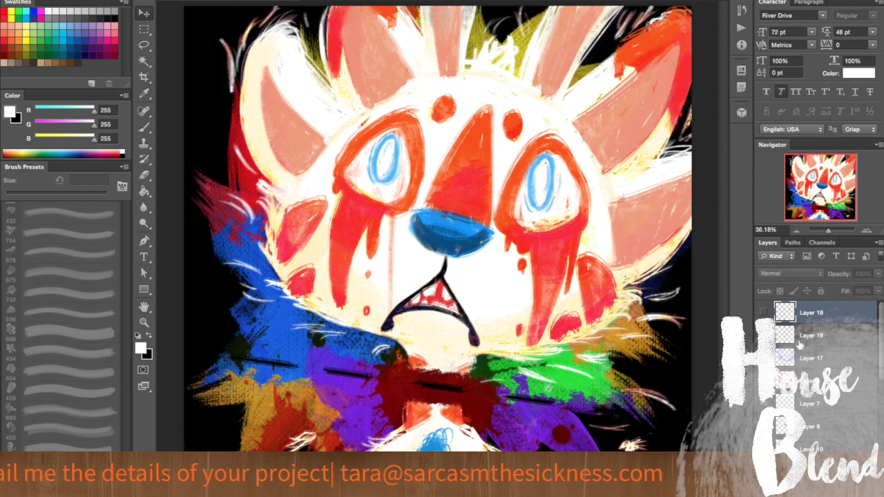
{"action": "left_click", "coordinate": [810, 336]}
{"action": "left_click", "coordinate": [762, 336]}
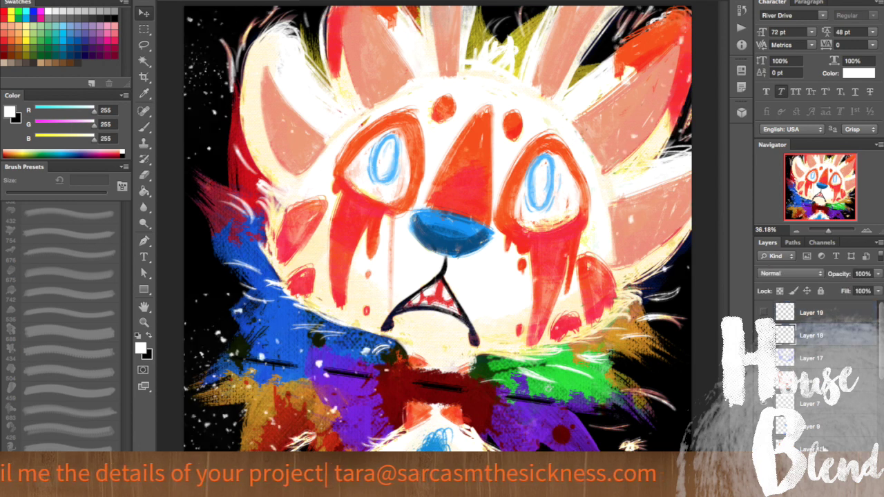
Set the foreground colour to pale blue (192, 247, 255) and try a 168 px brush mark by the eye
{"action": "key", "text": "alt+bracketleft"}
{"action": "key", "text": "b"}
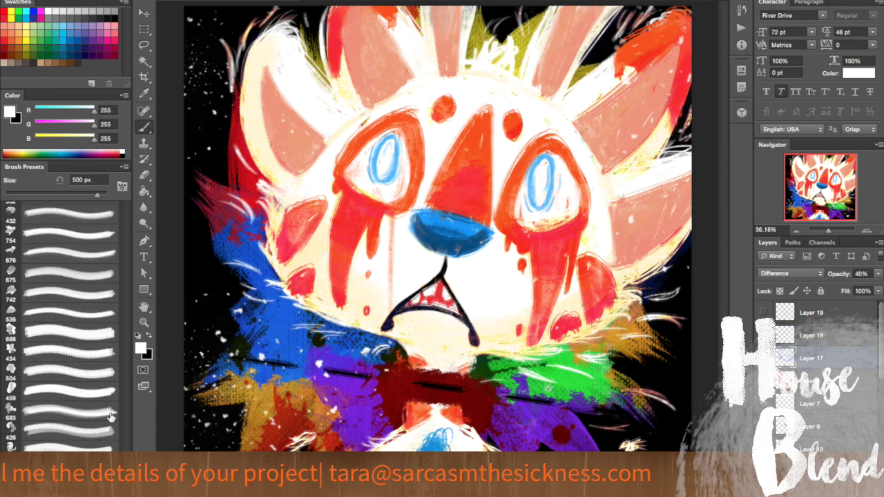
{"action": "scroll", "coordinate": [127, 372], "scroll_direction": "up", "scroll_amount": 10}
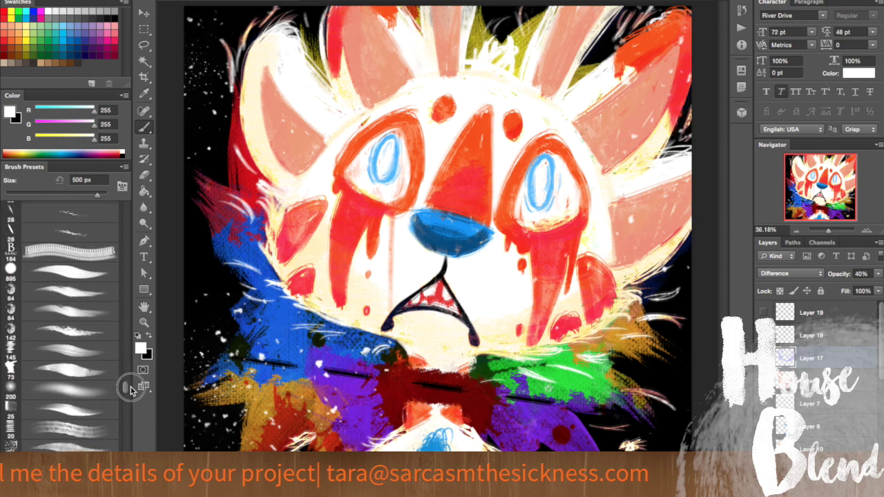
{"action": "left_click", "coordinate": [81, 256]}
{"action": "left_click", "coordinate": [141, 350]}
{"action": "left_click", "coordinate": [481, 182]}
{"action": "left_click", "coordinate": [730, 185]}
{"action": "mouse_move", "coordinate": [373, 195]}
{"action": "left_mouse_down"}
{"action": "mouse_move", "coordinate": [349, 184]}
{"action": "mouse_move", "coordinate": [378, 197]}
{"action": "mouse_move", "coordinate": [368, 196]}
{"action": "left_mouse_up"}
Try a pale blue 49 px mark in the corner of the eye on a new layer above Layer 17, and delete that layer
{"action": "left_click", "coordinate": [145, 176]}
{"action": "left_click", "coordinate": [812, 313]}
{"action": "left_click", "coordinate": [831, 358]}
{"action": "key", "text": "super+shift+alt+n"}
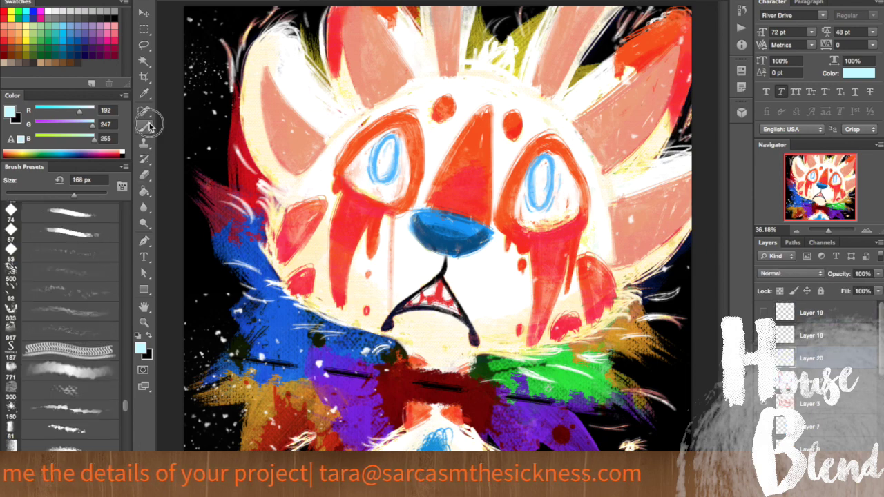
{"action": "key", "text": "b"}
{"action": "left_click_drag", "start_coordinate": [349, 181], "coordinate": [357, 188]}
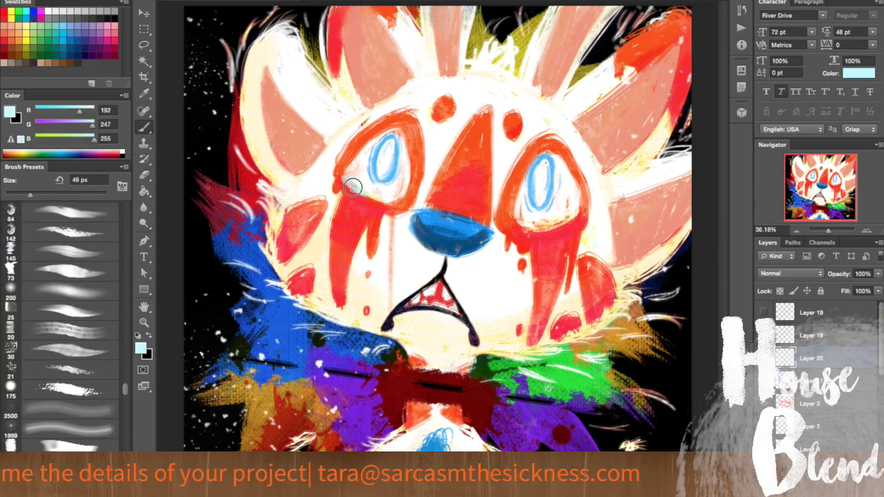
{"action": "key", "text": "Delete"}
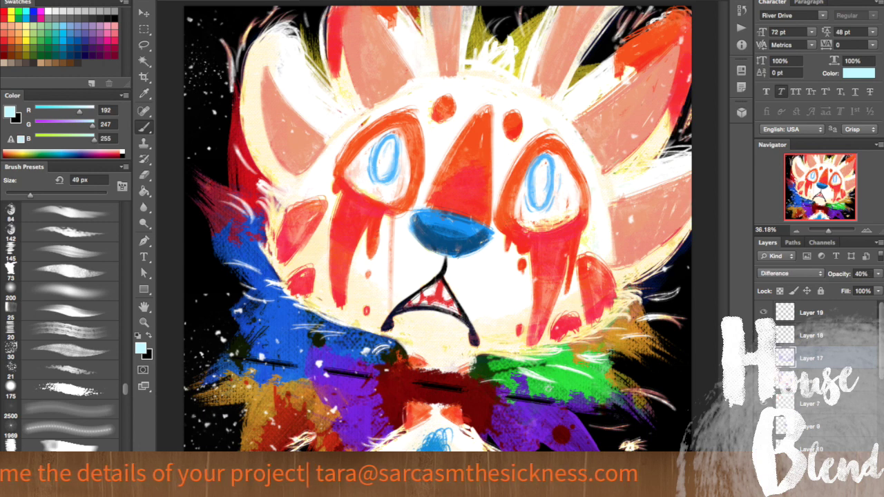
Show Layer 19 with the cartoon face again and select it with the Move tool
{"action": "key", "text": "v"}
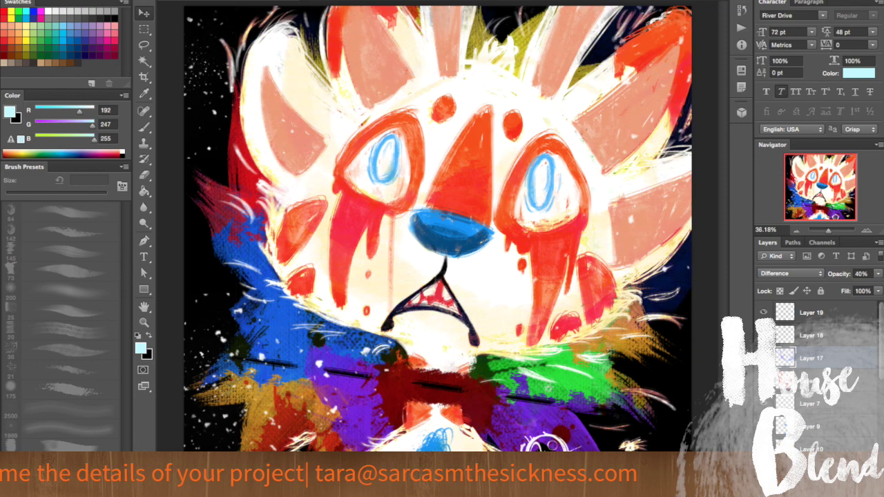
{"action": "left_click", "coordinate": [811, 312]}
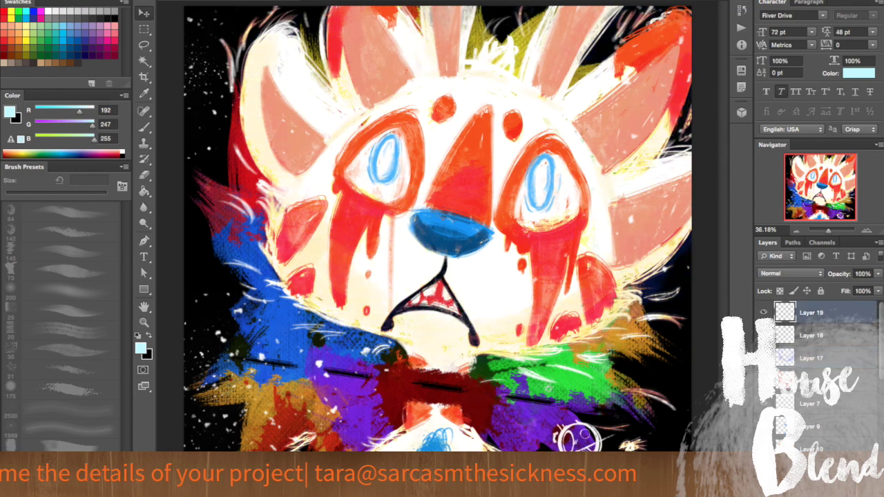